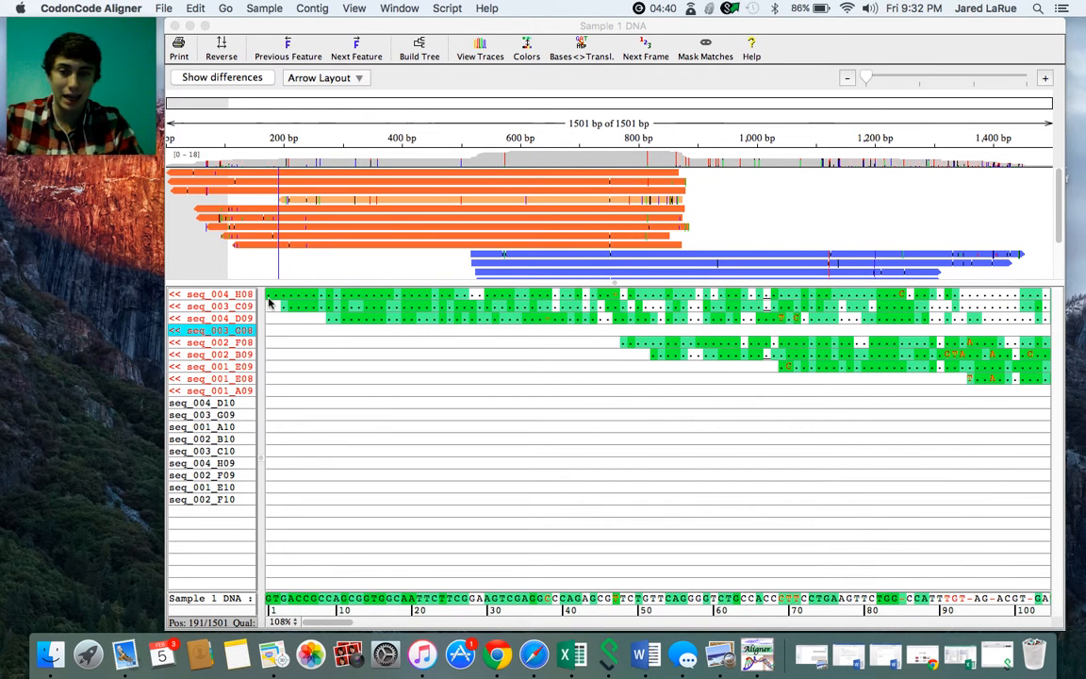
- Open the trace of seq_004_H08 at its first base and enlarge the trace window for a taller view of the peaks
double_click(269, 296)
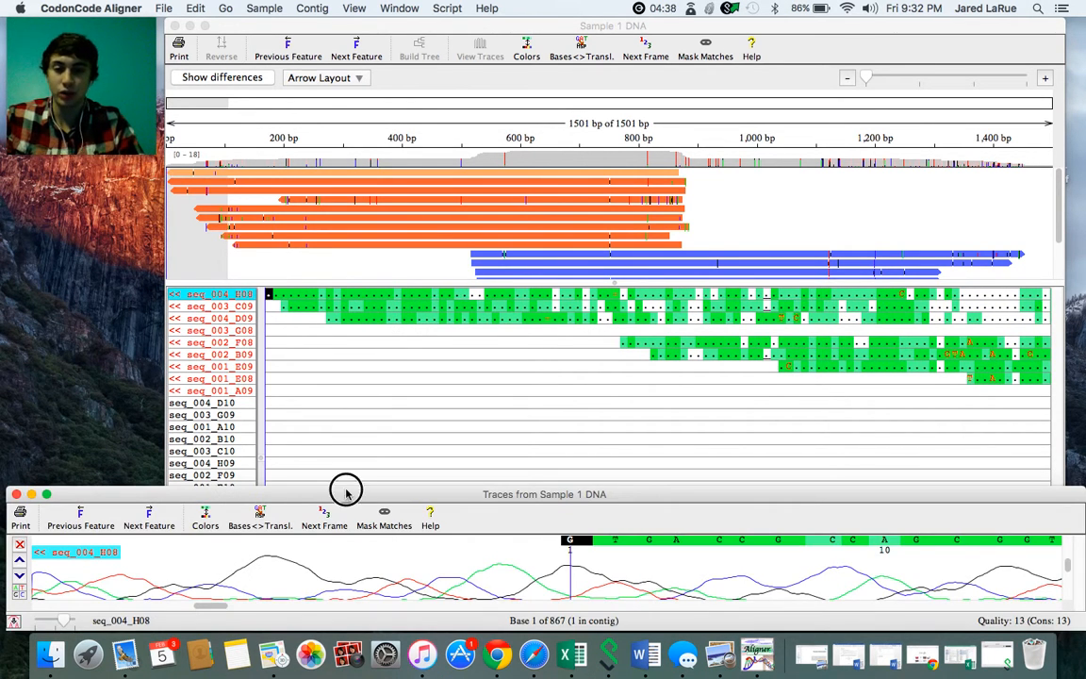
left_click_drag(346, 493, 342, 225)
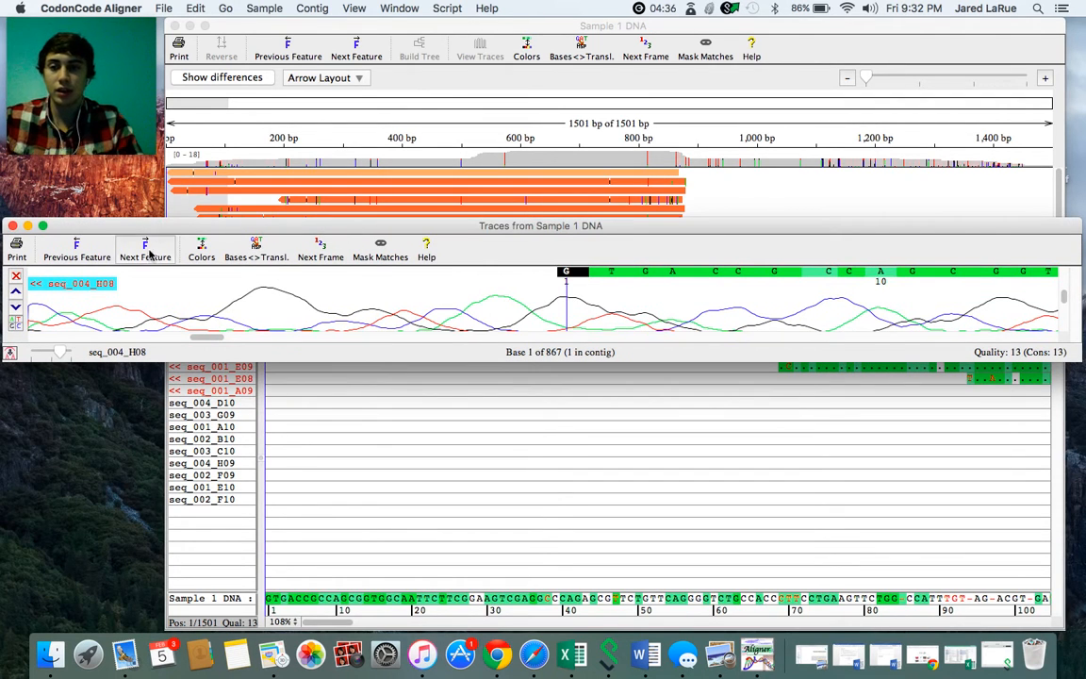
left_click_drag(131, 225, 141, 366)
left_click_drag(433, 496, 432, 606)
left_click_drag(490, 361, 492, 221)
- Examine how the peak quality changes along the seq_004_H08 trace from its start to about base 300, and close the traces
scroll(527, 284, "right", 10)
scroll(528, 284, "right", 10)
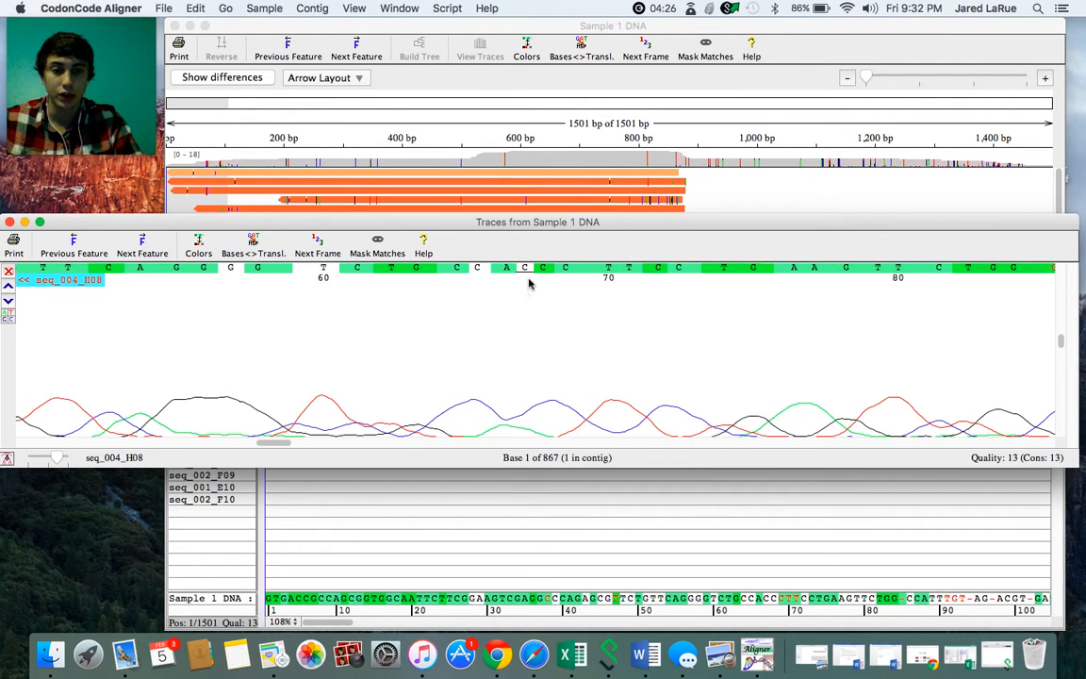
scroll(528, 284, "right", 10)
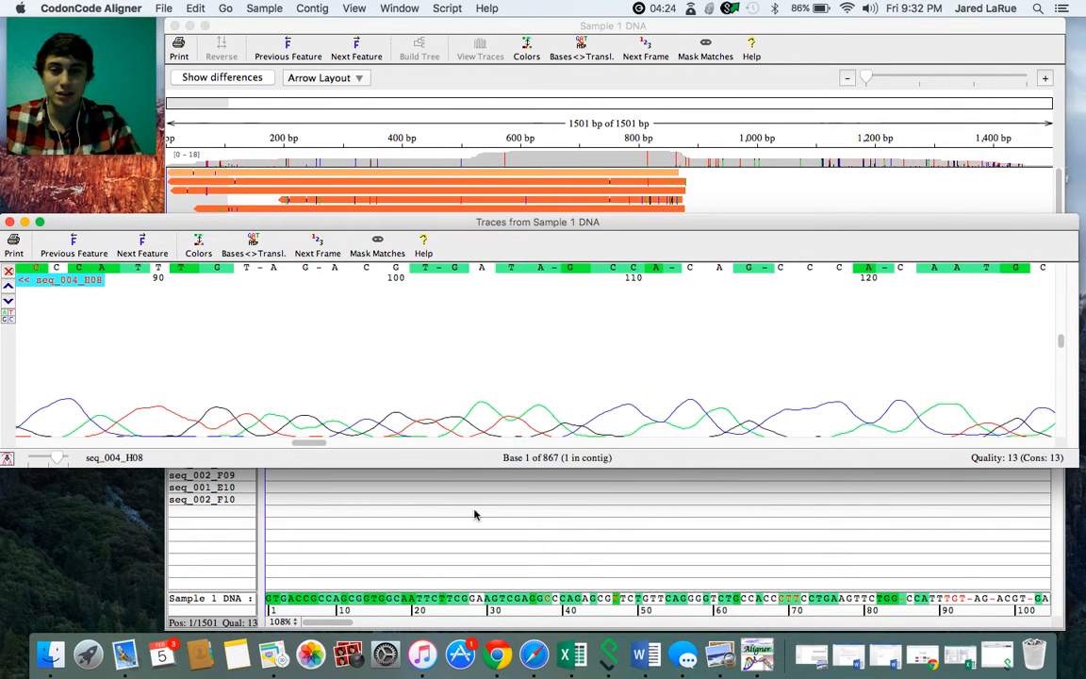
scroll(320, 407, "right", 5)
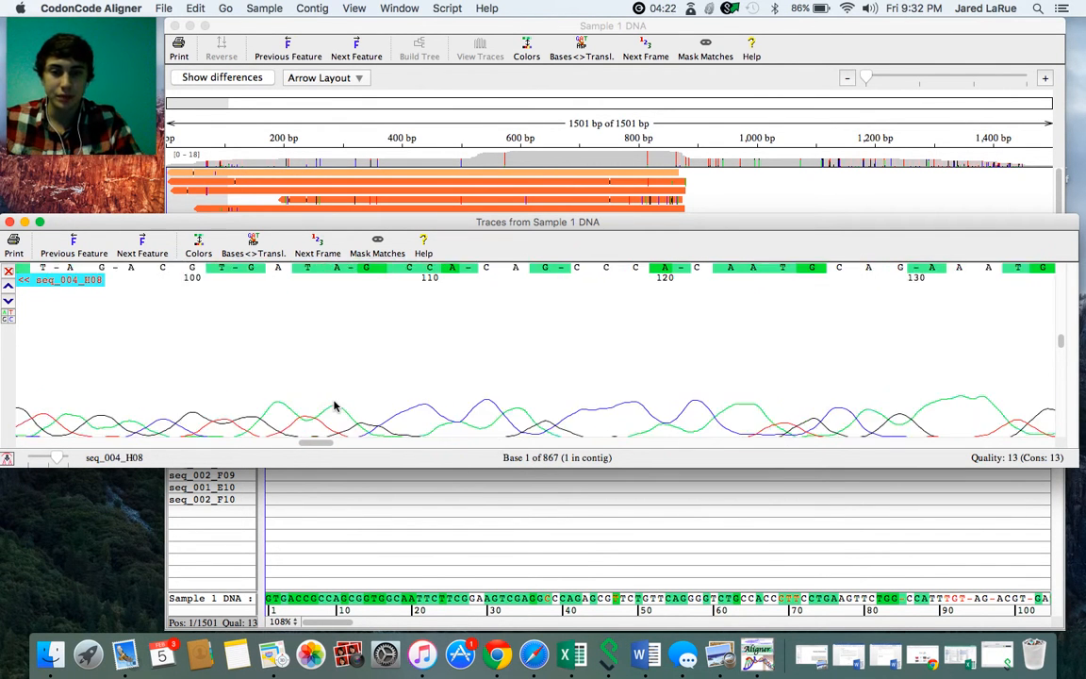
scroll(356, 424, "right", 20)
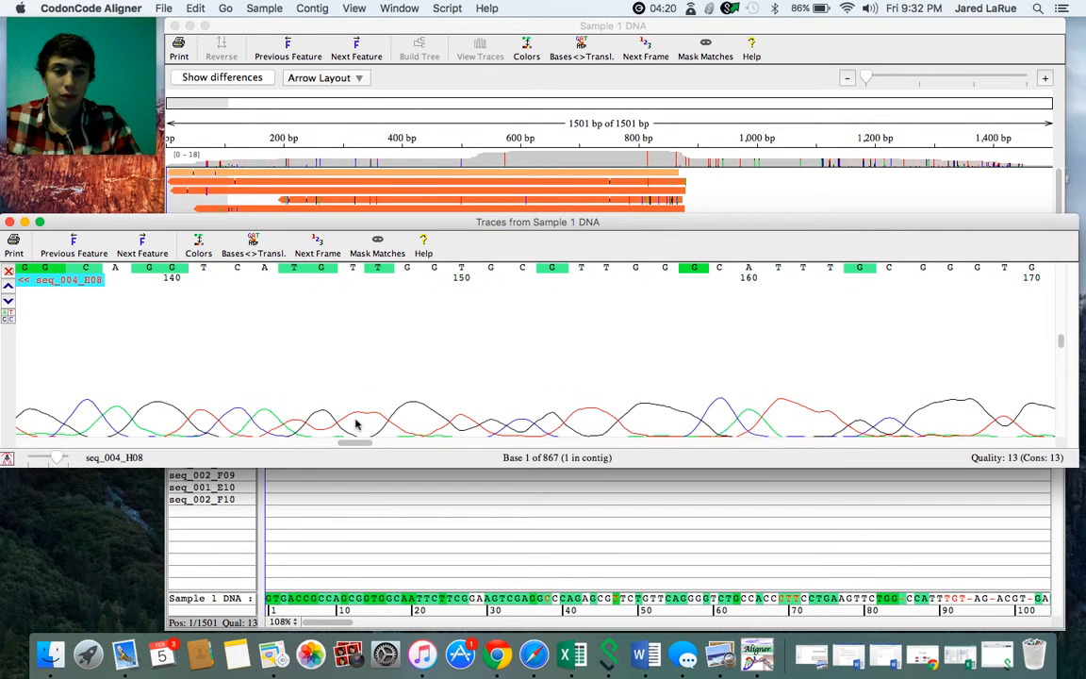
scroll(356, 424, "right", 18)
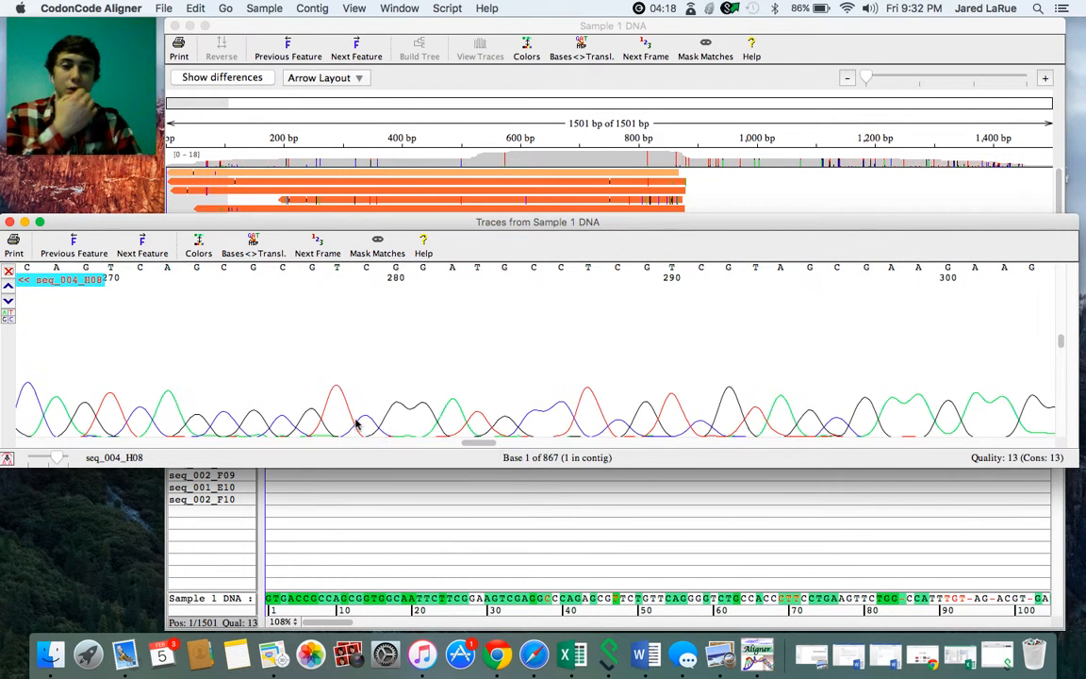
scroll(357, 424, "left", 12)
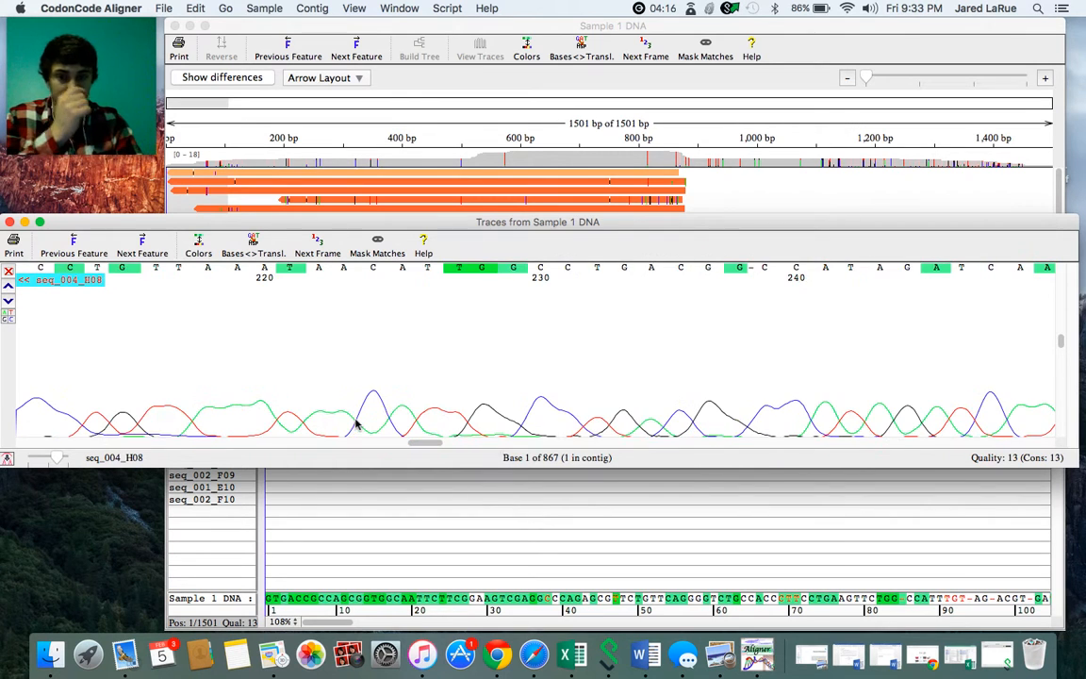
scroll(250, 364, "left", 9)
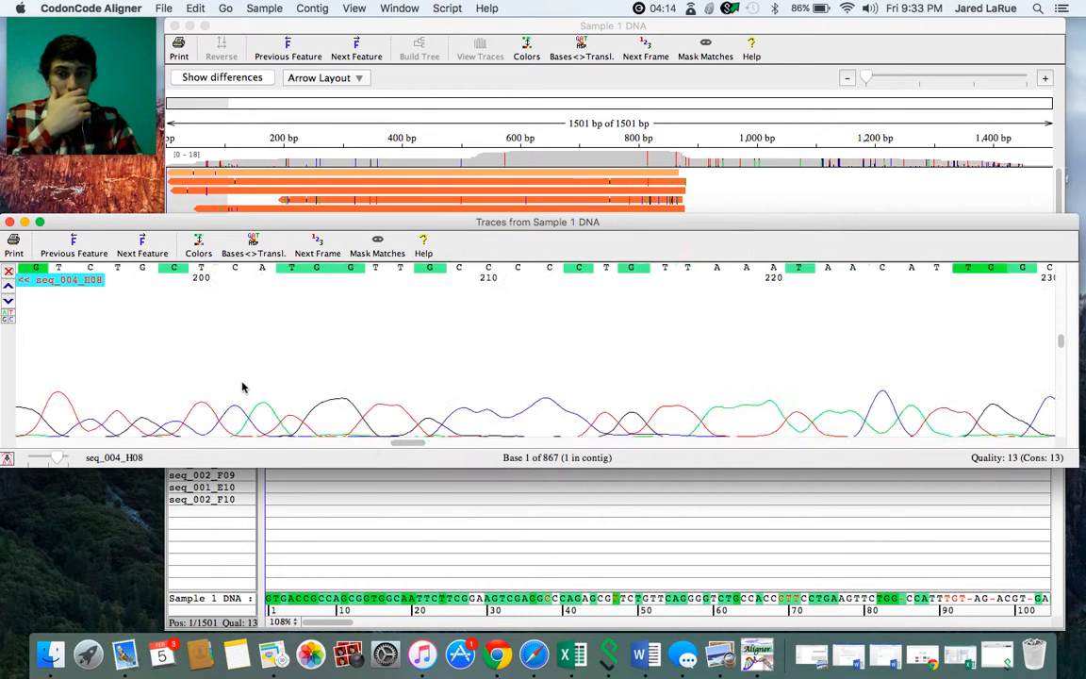
scroll(242, 386, "left", 20)
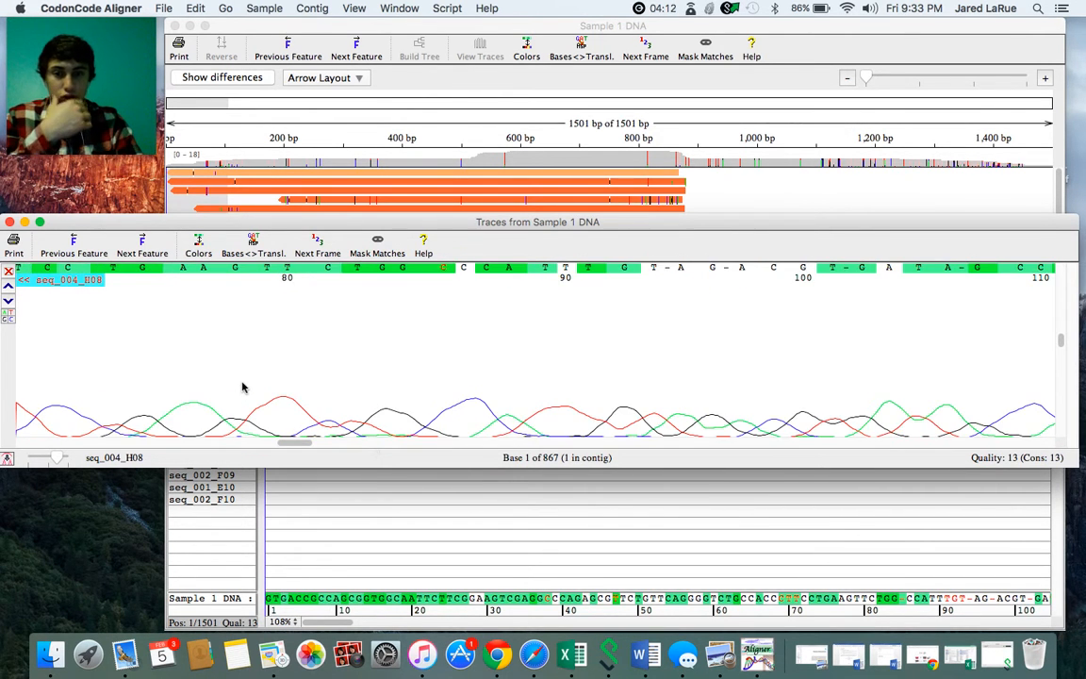
scroll(241, 387, "left", 8)
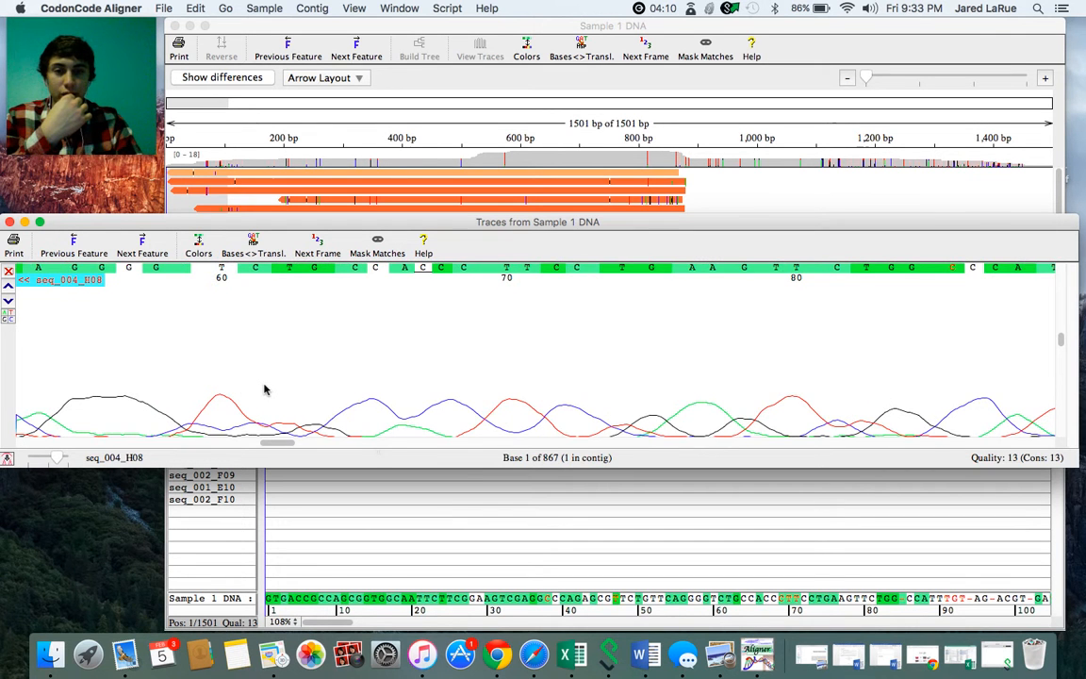
scroll(264, 389, "right", 2)
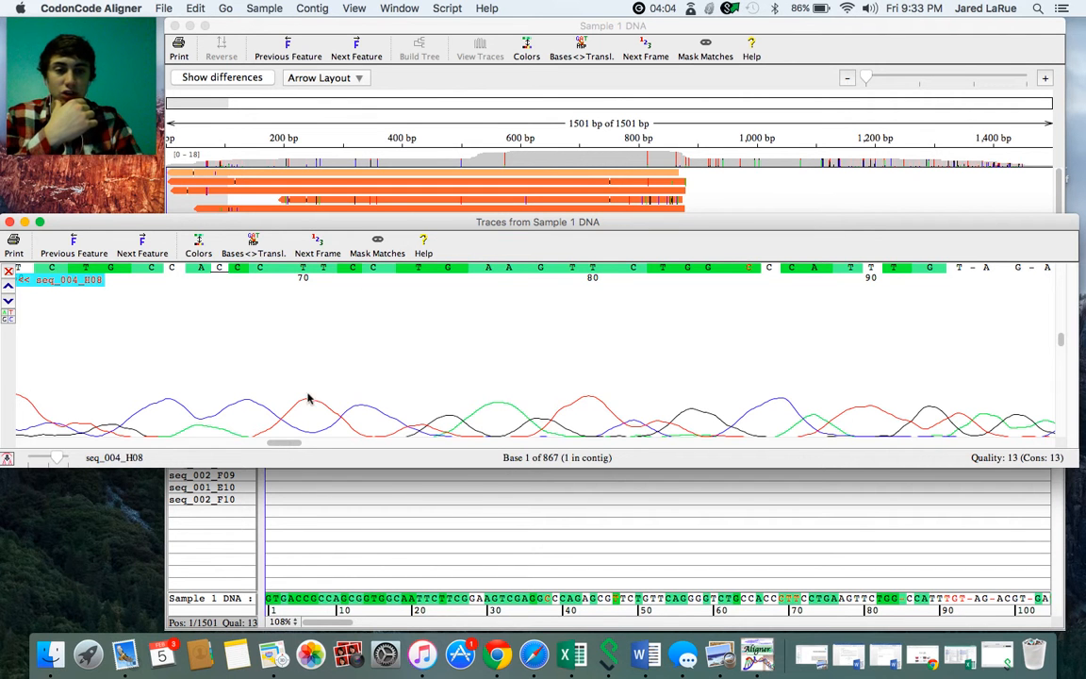
left_click(9, 221)
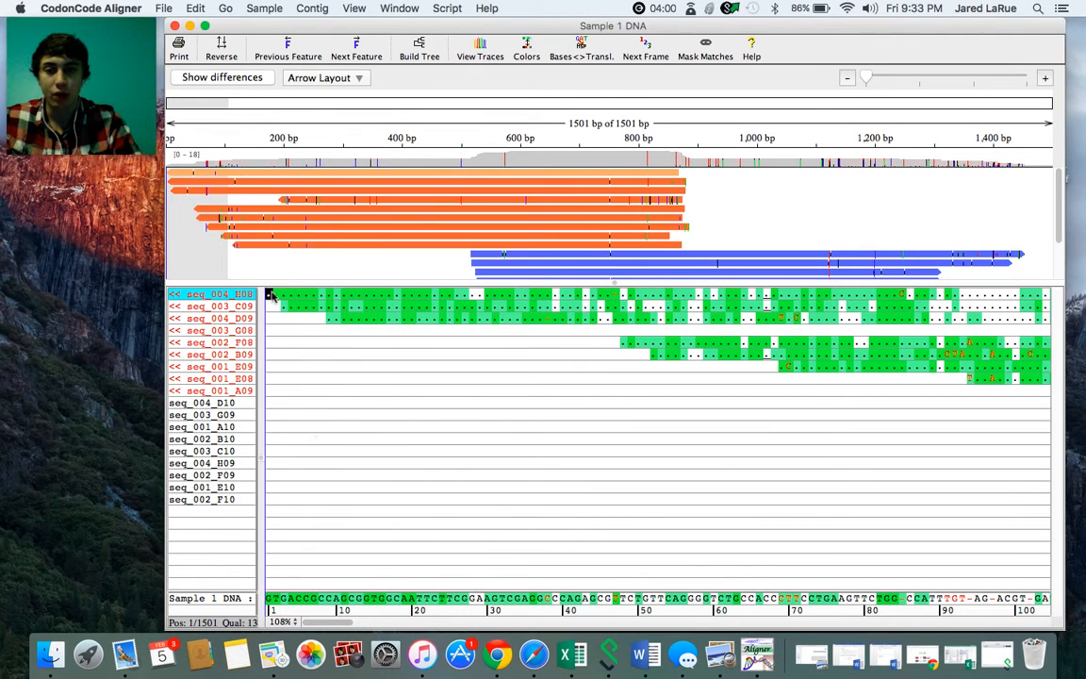
- Open the trace of seq_003_C09 at its first base, compare its peaks with seq_004_H08 in an enlarged window, and close the traces
mouse_move(269, 296)
left_mouse_down()
mouse_move(327, 296)
mouse_move(270, 297)
left_mouse_up()
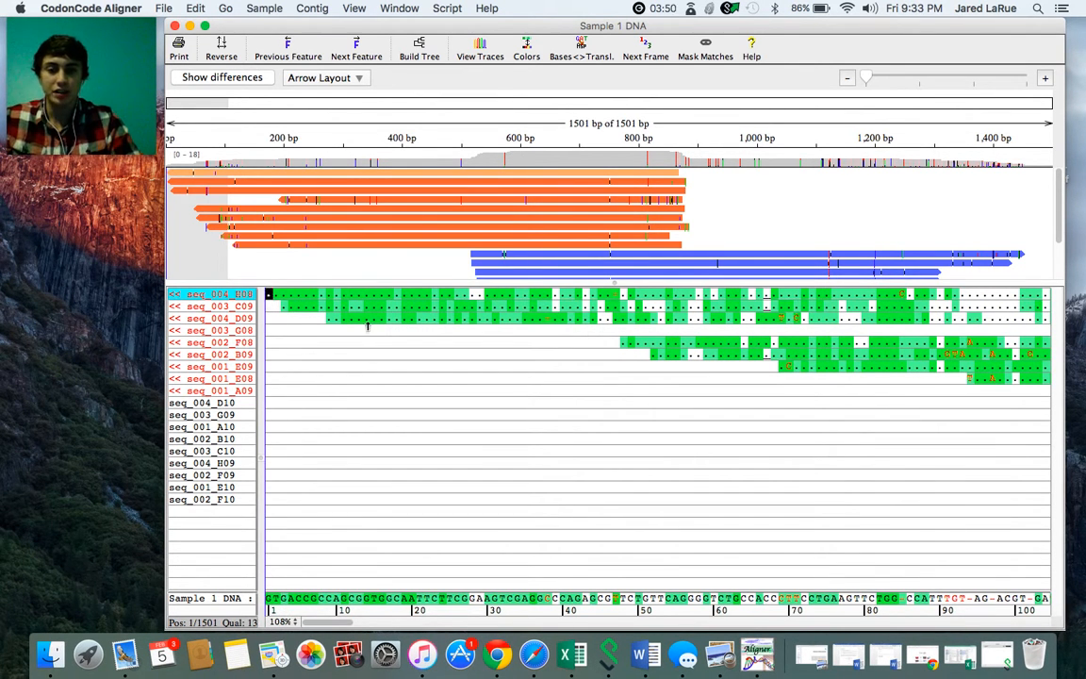
double_click(282, 306)
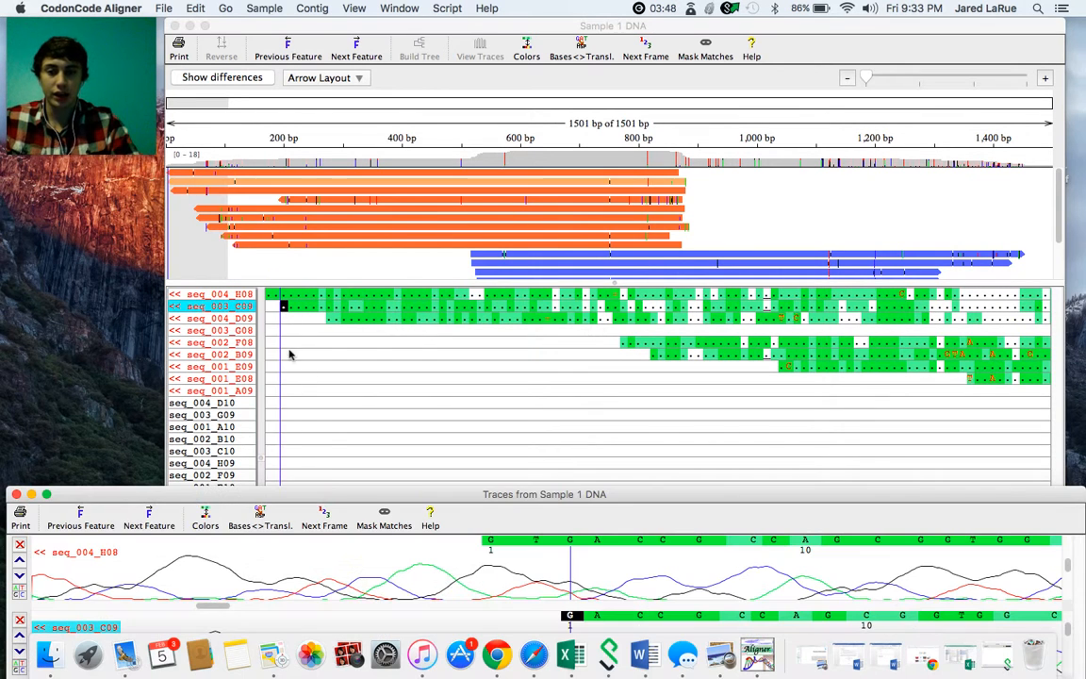
left_click_drag(331, 494, 346, 176)
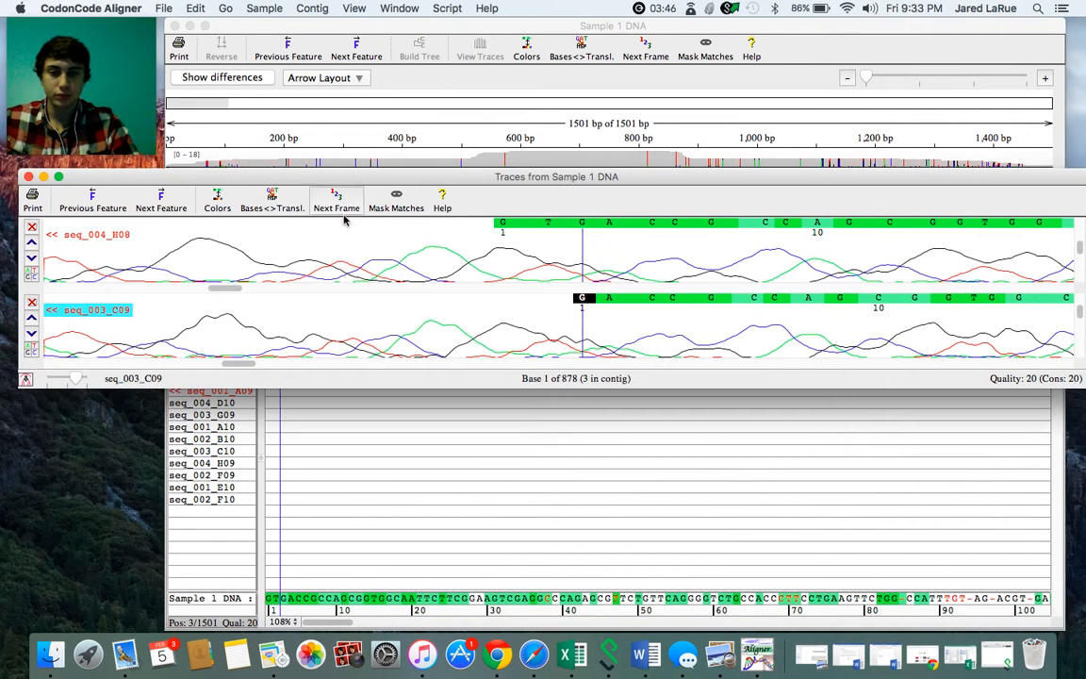
left_click_drag(307, 390, 306, 491)
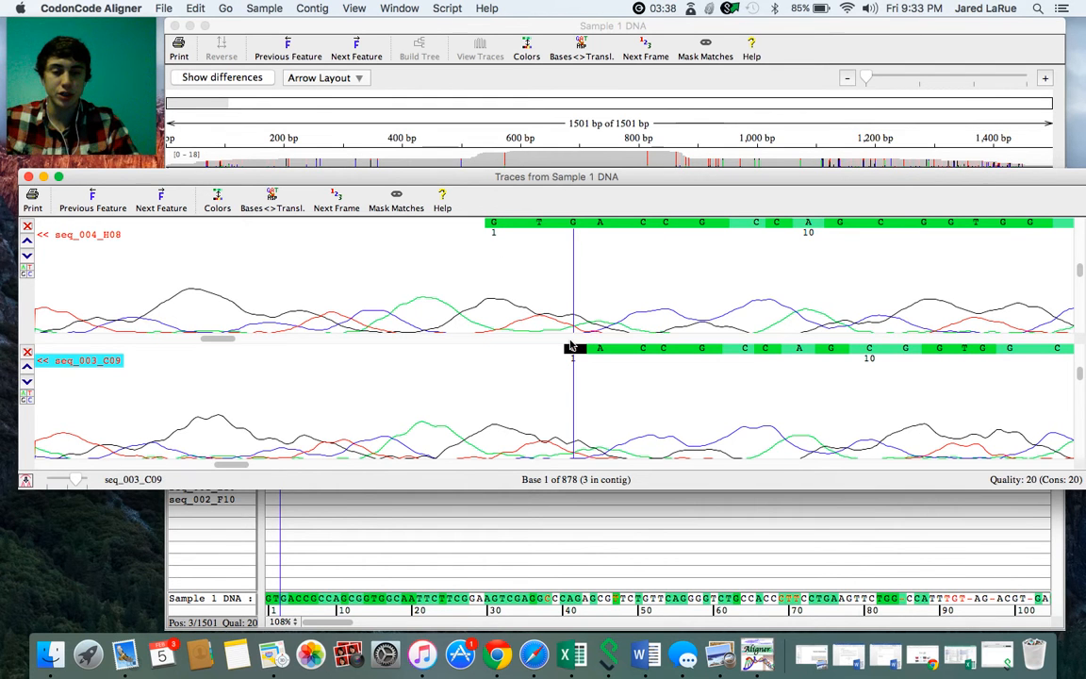
scroll(754, 429, "left", 10)
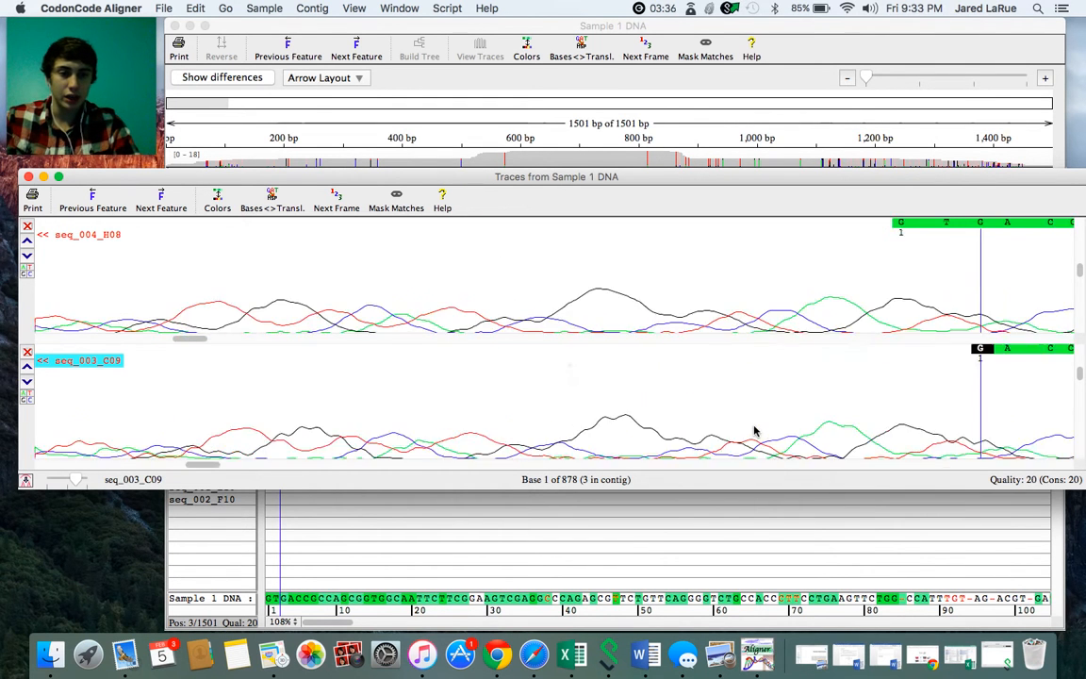
scroll(754, 429, "right", 10)
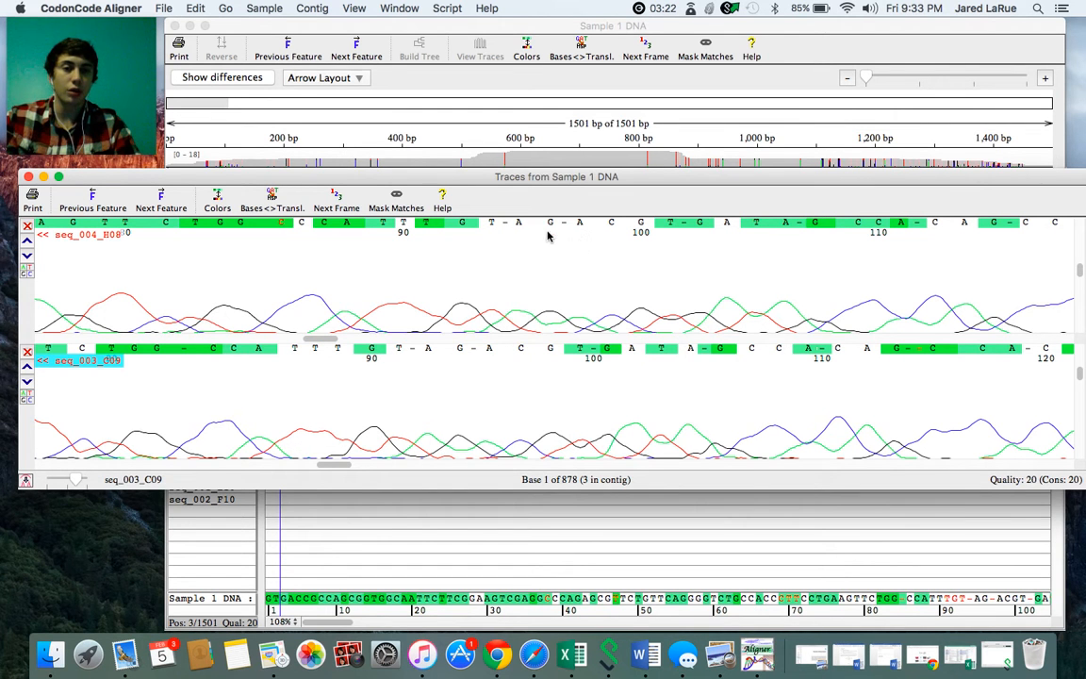
left_click(28, 176)
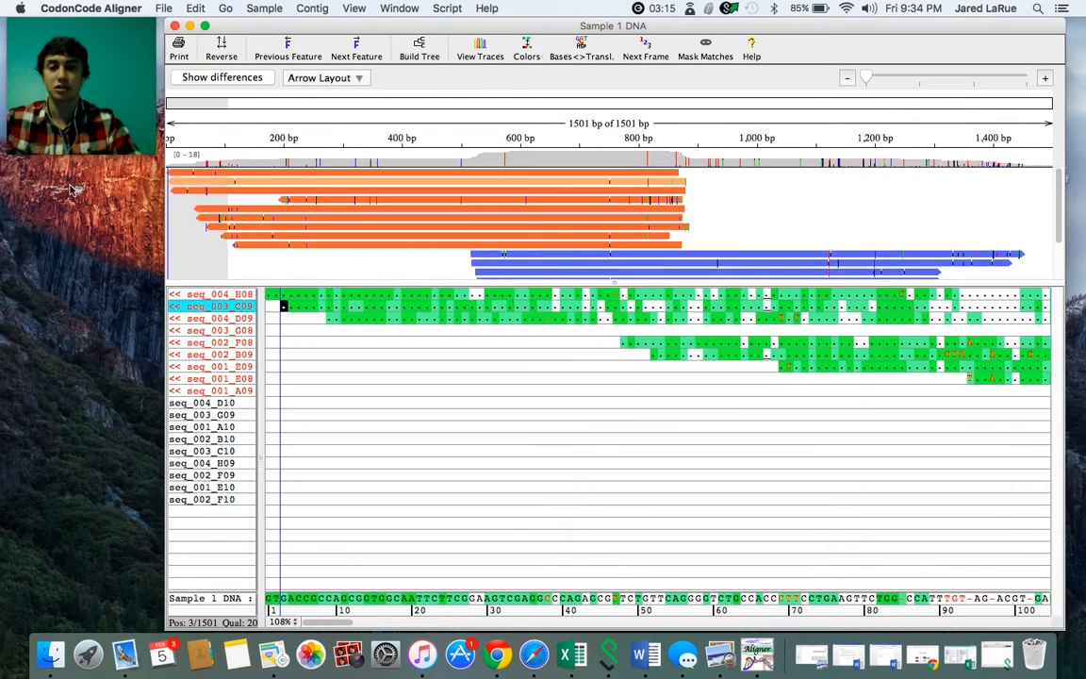
left_click(269, 295)
double_click(268, 295)
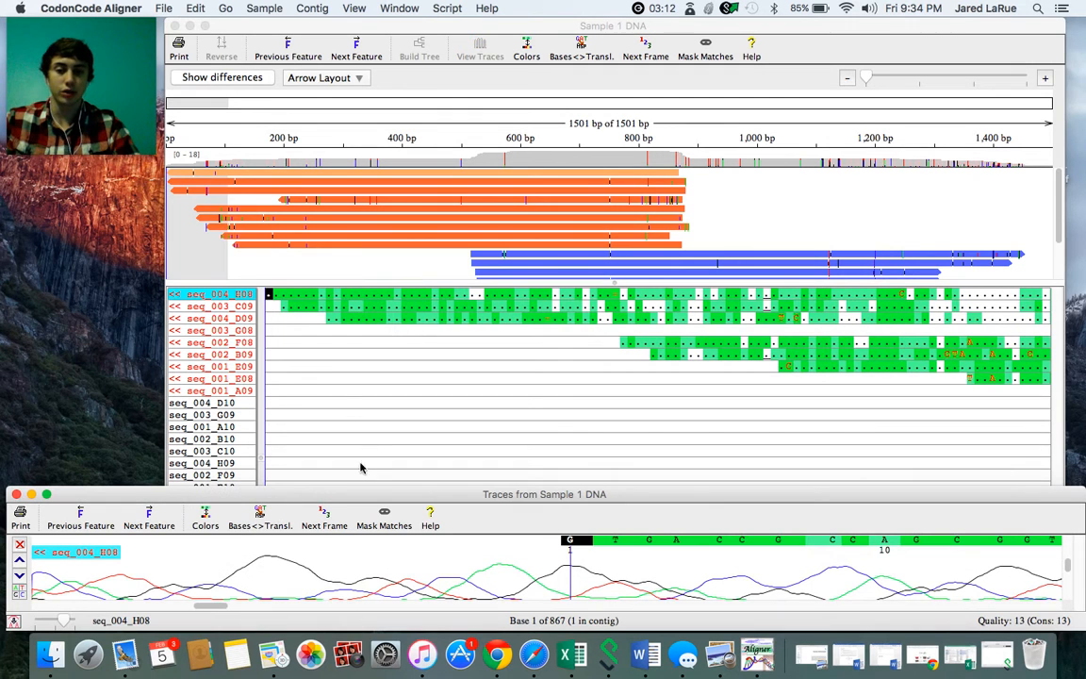
left_click(16, 493)
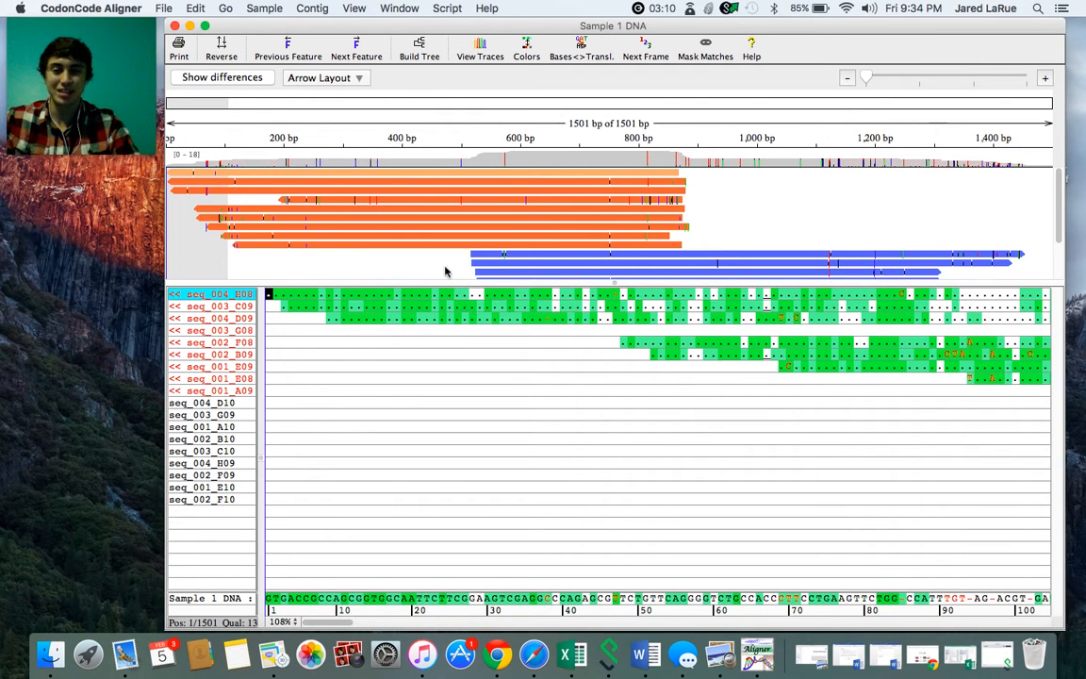
- Delete the low-quality start of seq_004_H08, covering its first 70 bases
left_click_drag(269, 296, 504, 349)
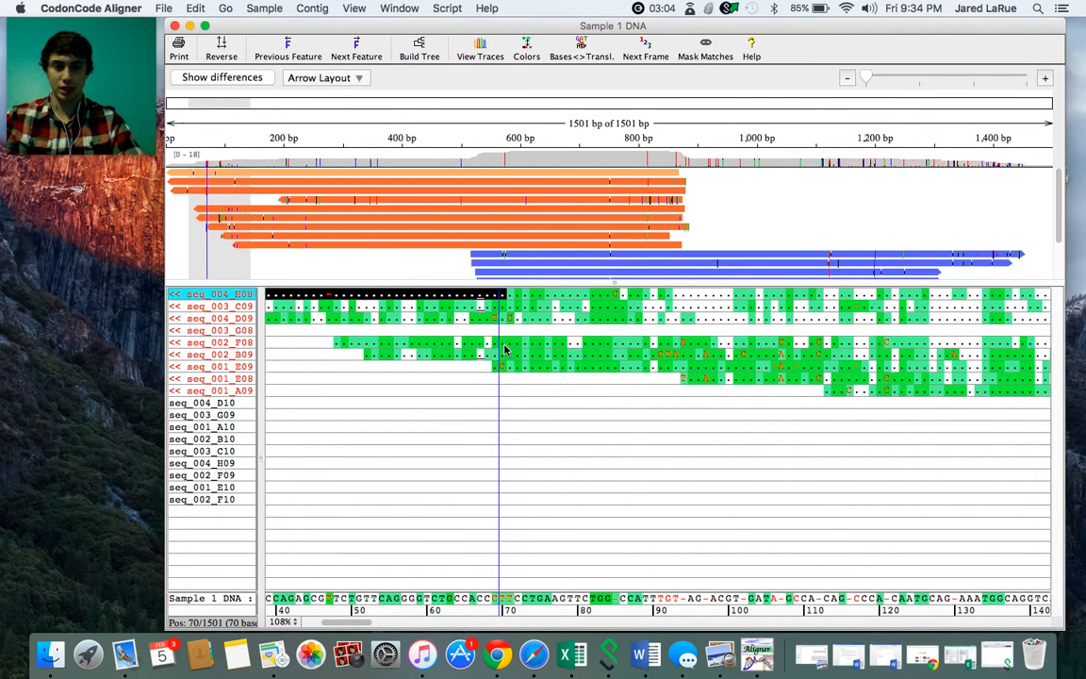
left_click(252, 7)
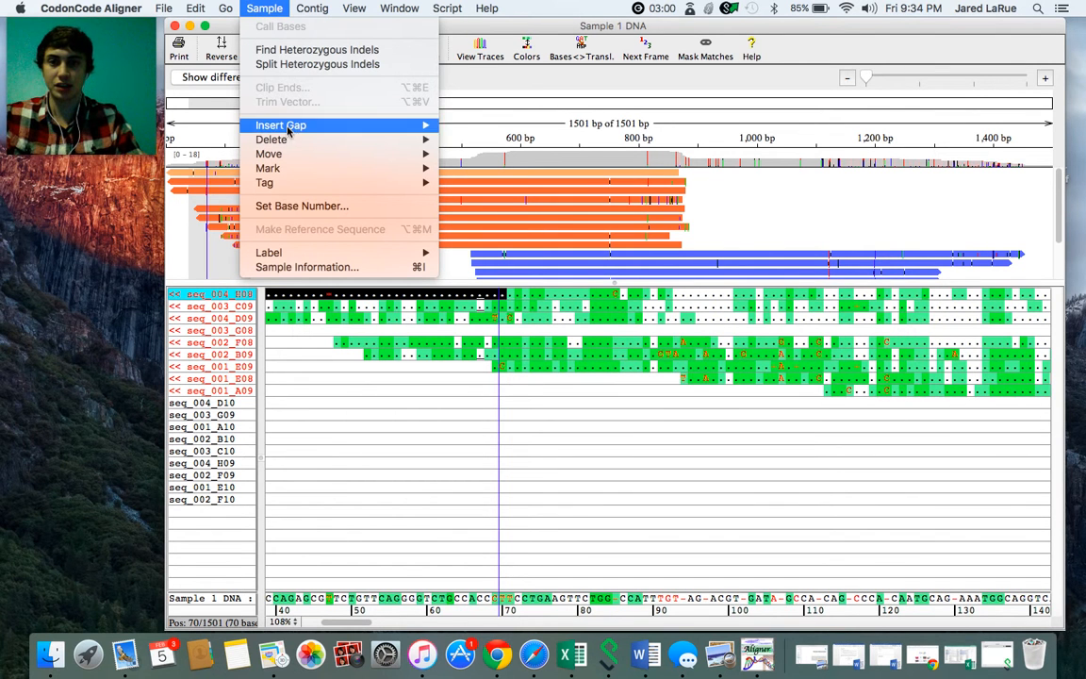
mouse_move(345, 139)
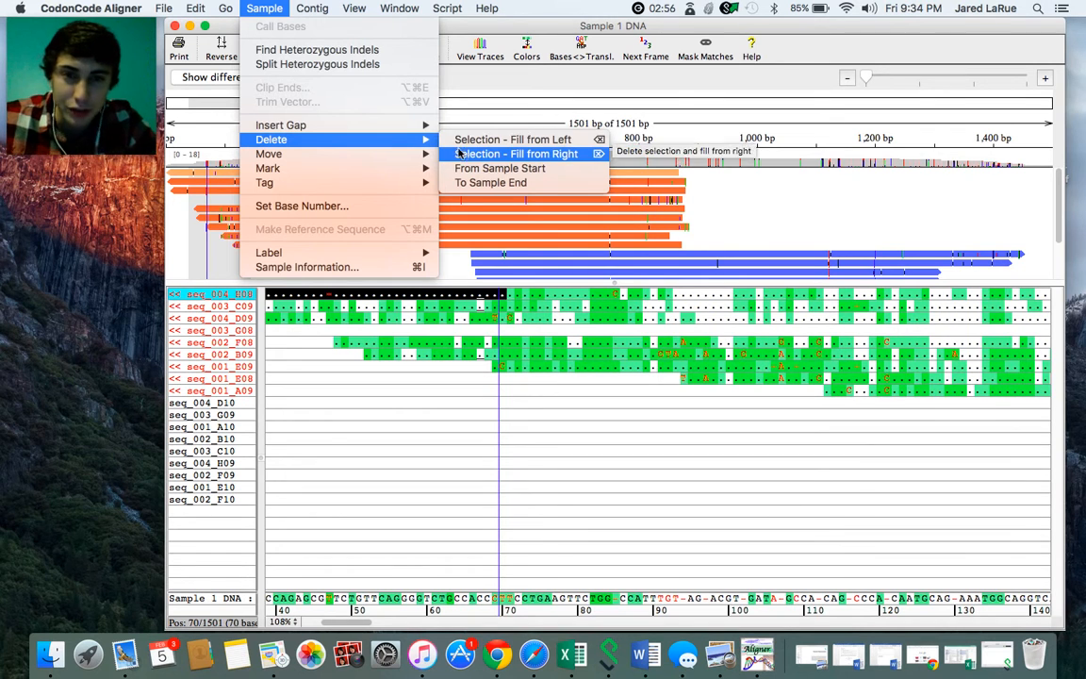
left_click(459, 148)
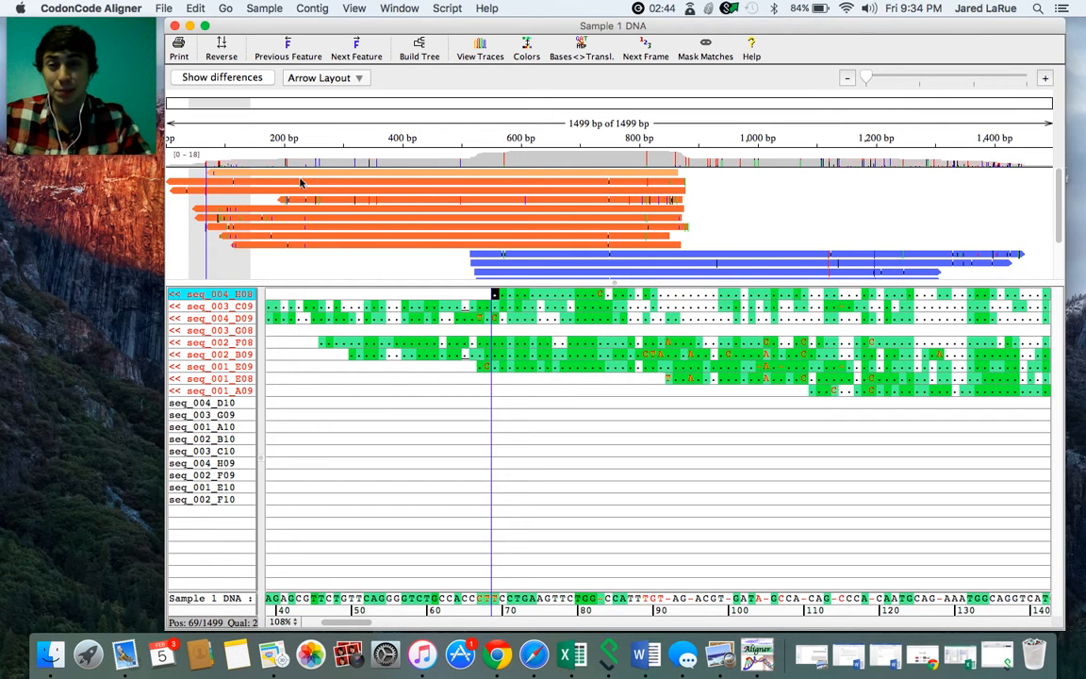
- Find the mismatched base of seq_003_G08 at contig position 344, inspect its trace, and close the trace window
mouse_move(300, 171)
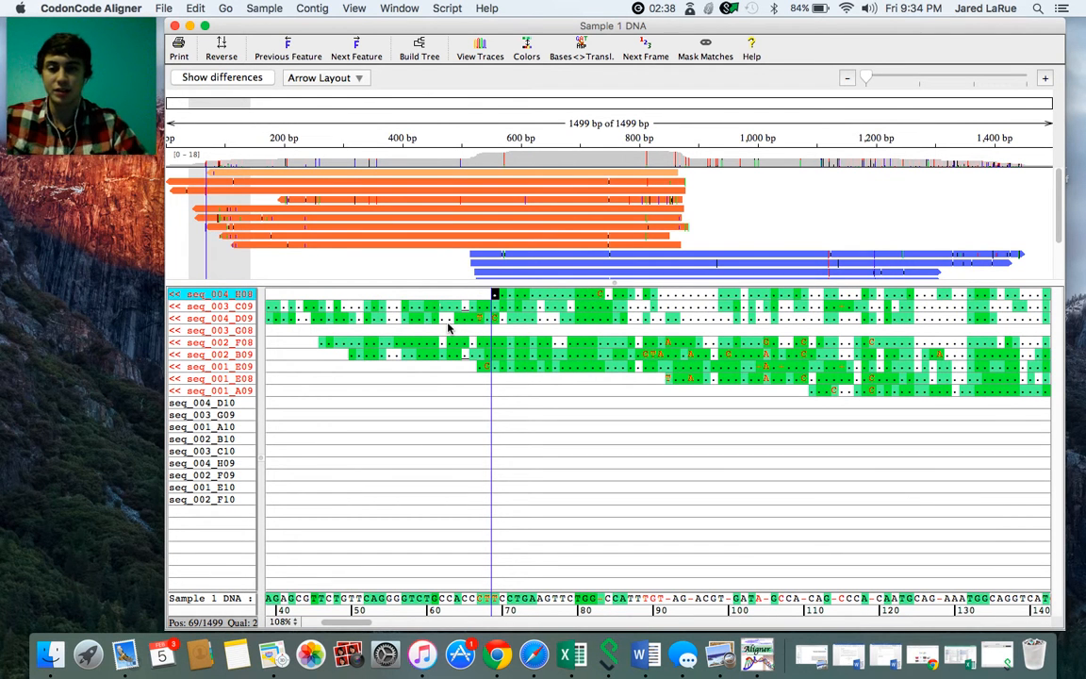
scroll(420, 391, "left", 5)
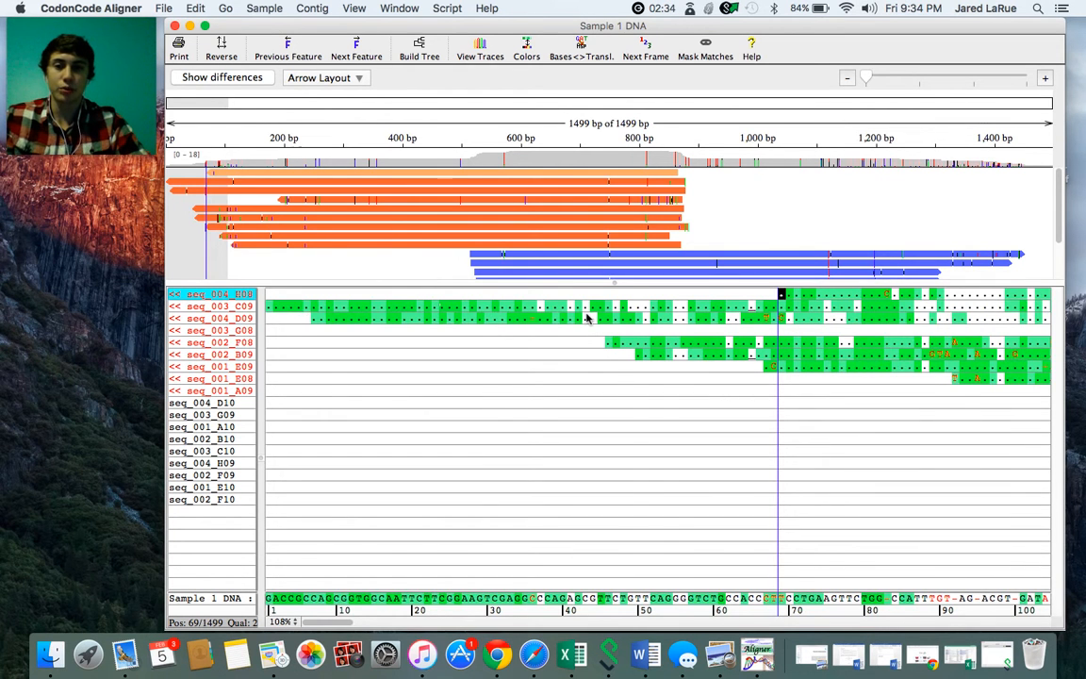
scroll(584, 317, "right", 5)
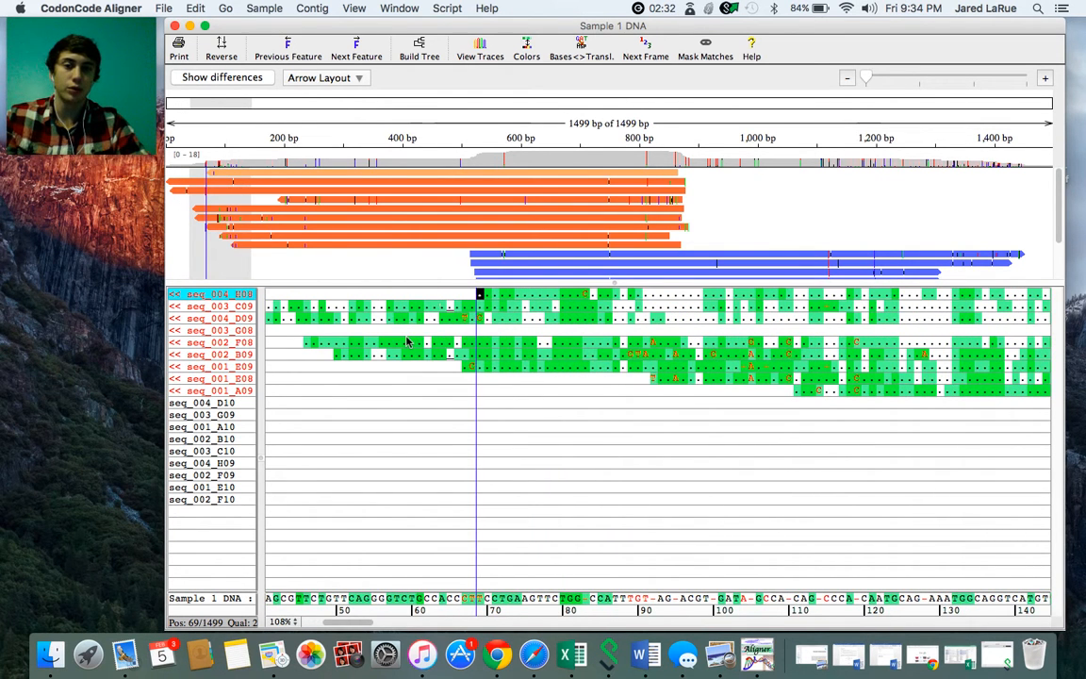
scroll(485, 357, "right", 5)
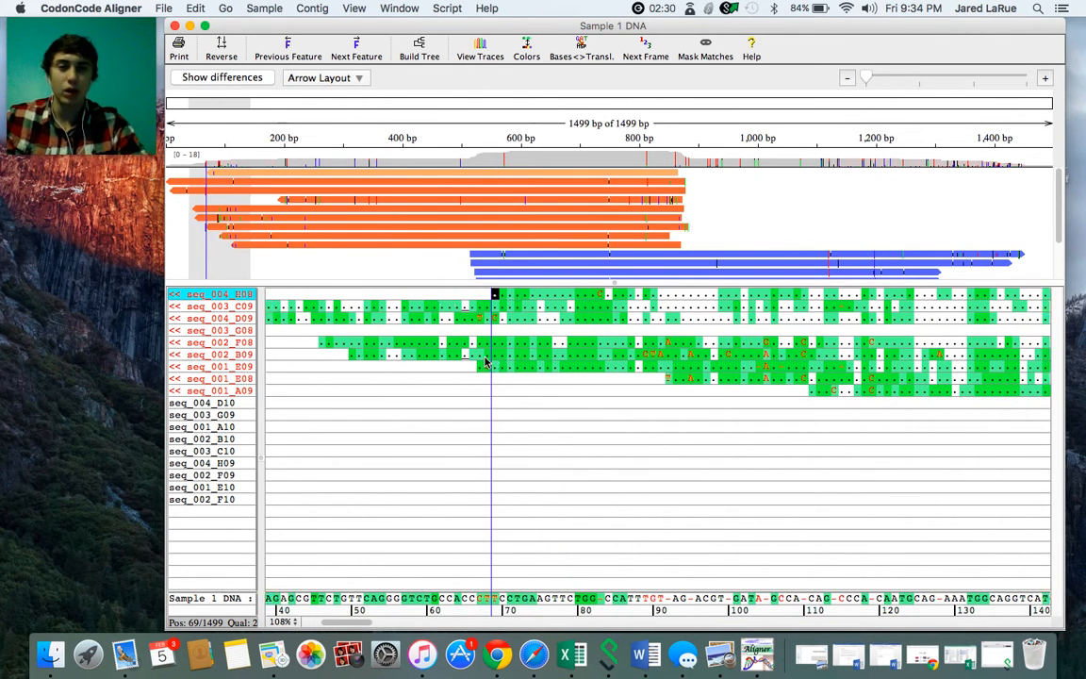
scroll(485, 356, "right", 6)
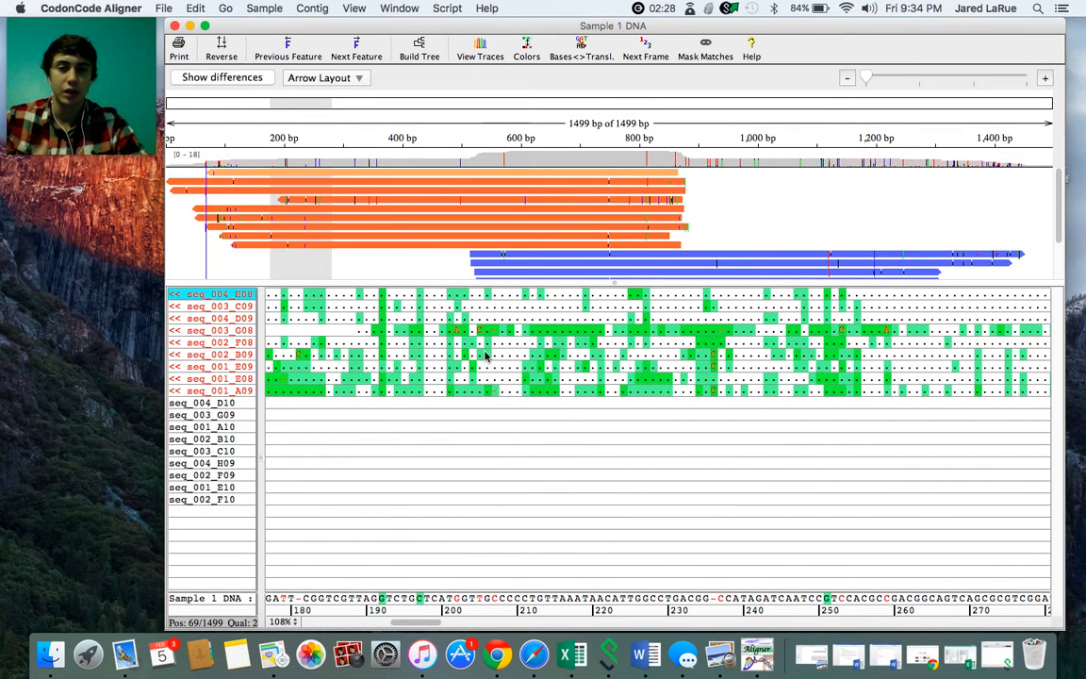
scroll(493, 352, "right", 8)
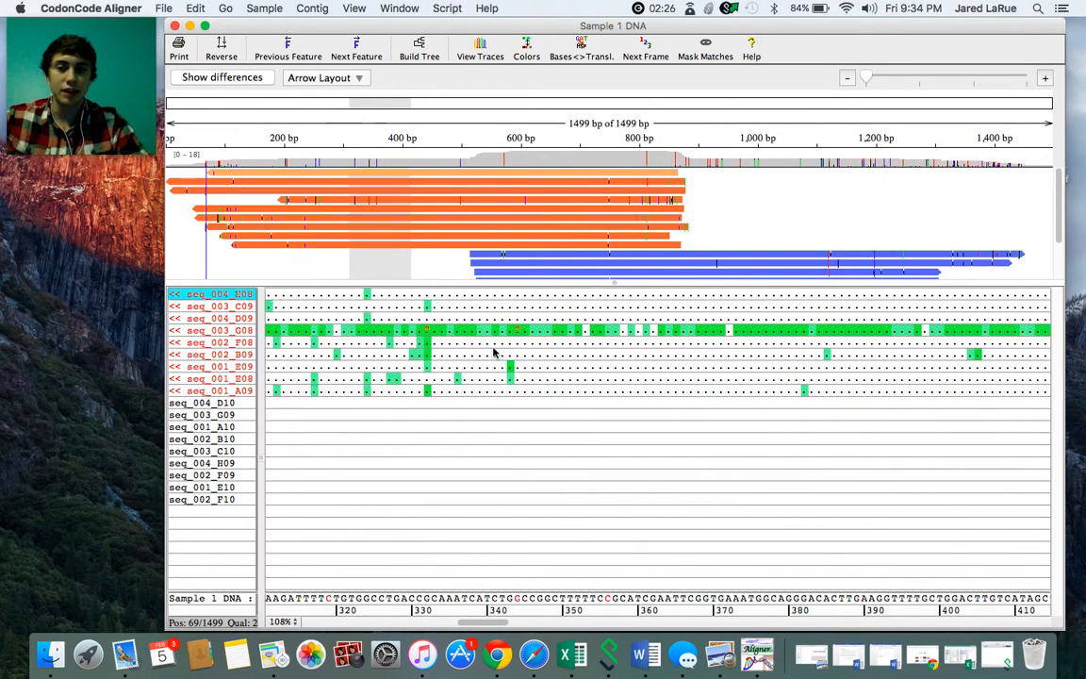
double_click(562, 330)
left_click_drag(434, 503, 423, 361)
left_click(6, 354)
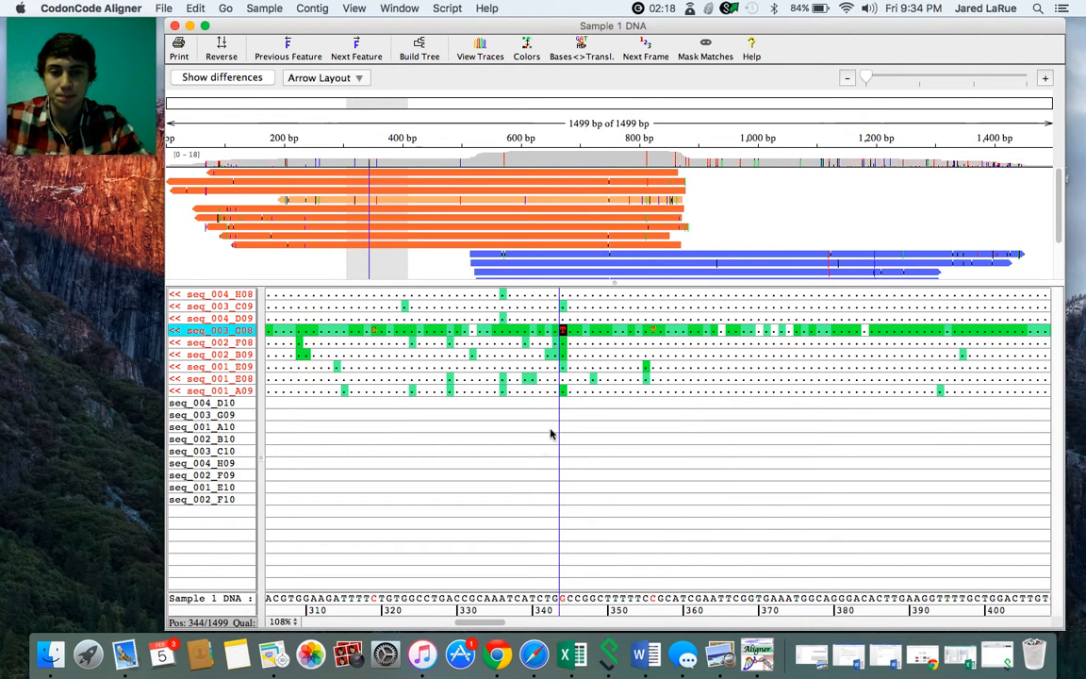
- Open the traces of the reads covering consensus base 344 of Sample 1 DNA and place them over the contig overview
left_click(563, 600)
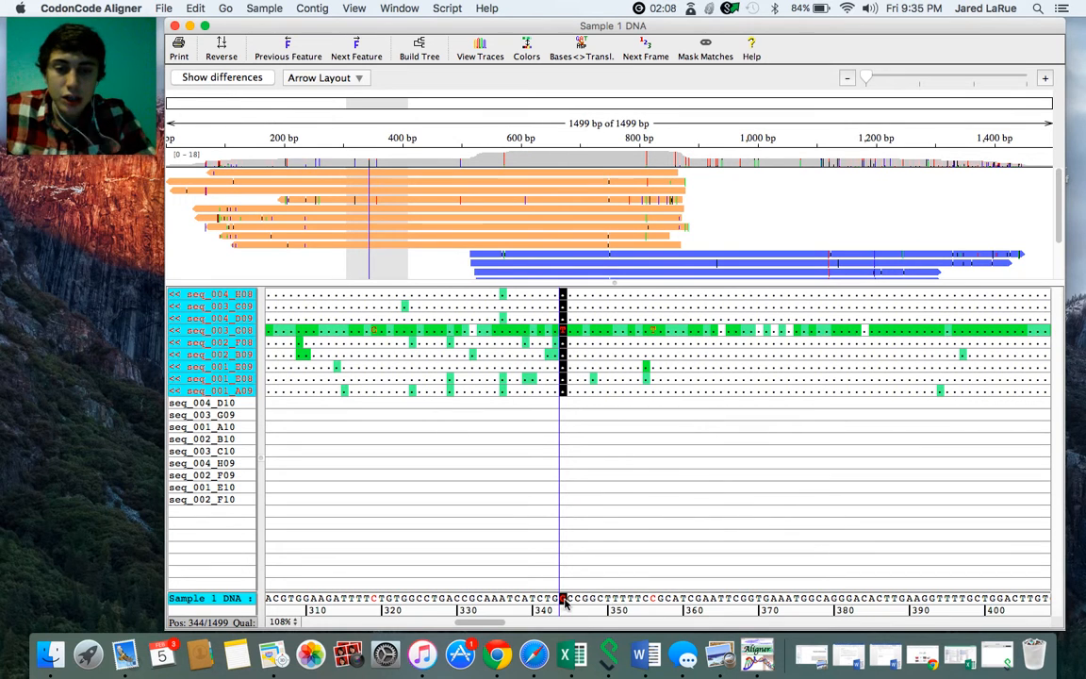
double_click(564, 597)
left_click_drag(486, 494, 545, 200)
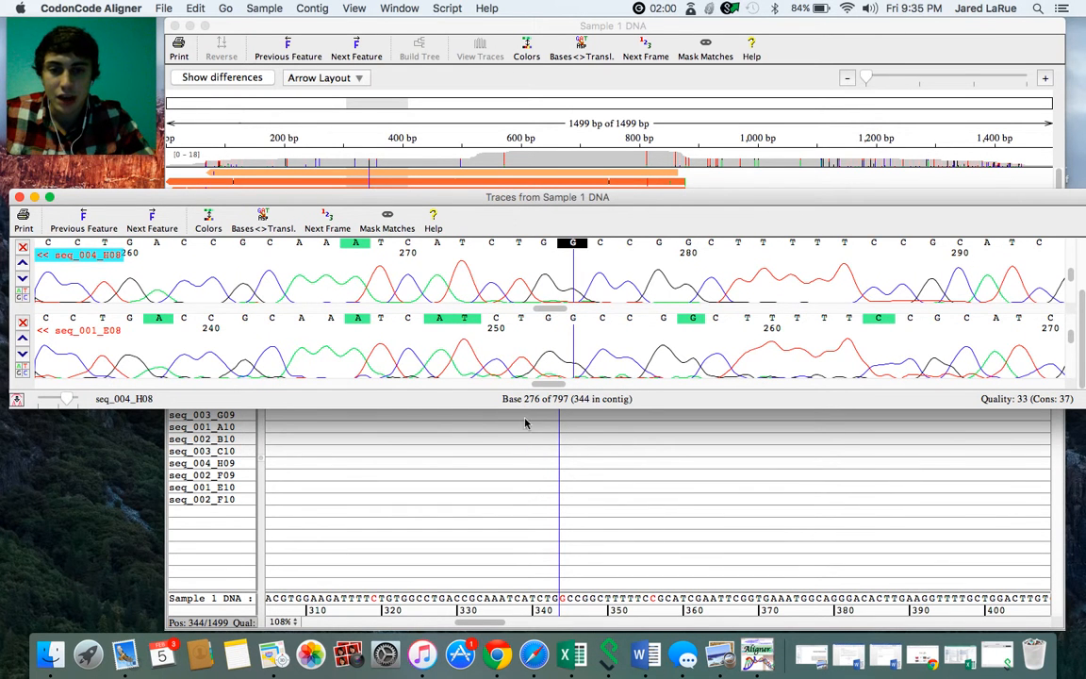
- Compare the traces of seq_004_D09, seq_004_H08 and seq_001_E08 at contig base 344 in an enlarged window, and close the traces
left_click_drag(527, 407, 524, 553)
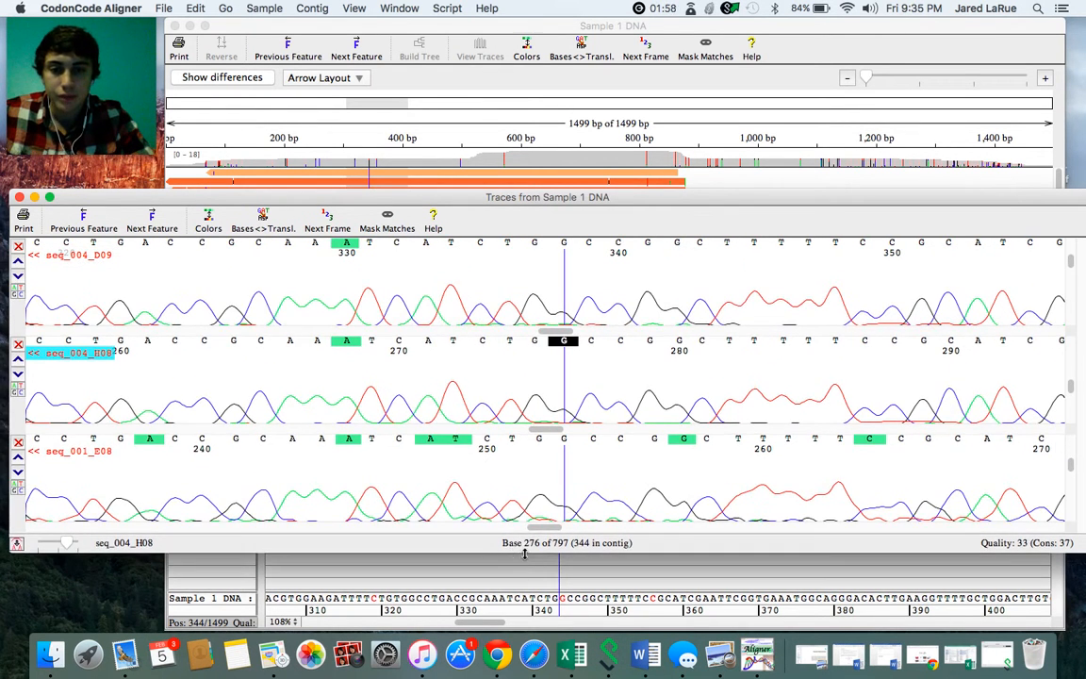
mouse_move(555, 198)
left_mouse_down()
mouse_move(555, 105)
mouse_move(570, 186)
left_mouse_up()
scroll(554, 216, "left", 5)
left_click(15, 188)
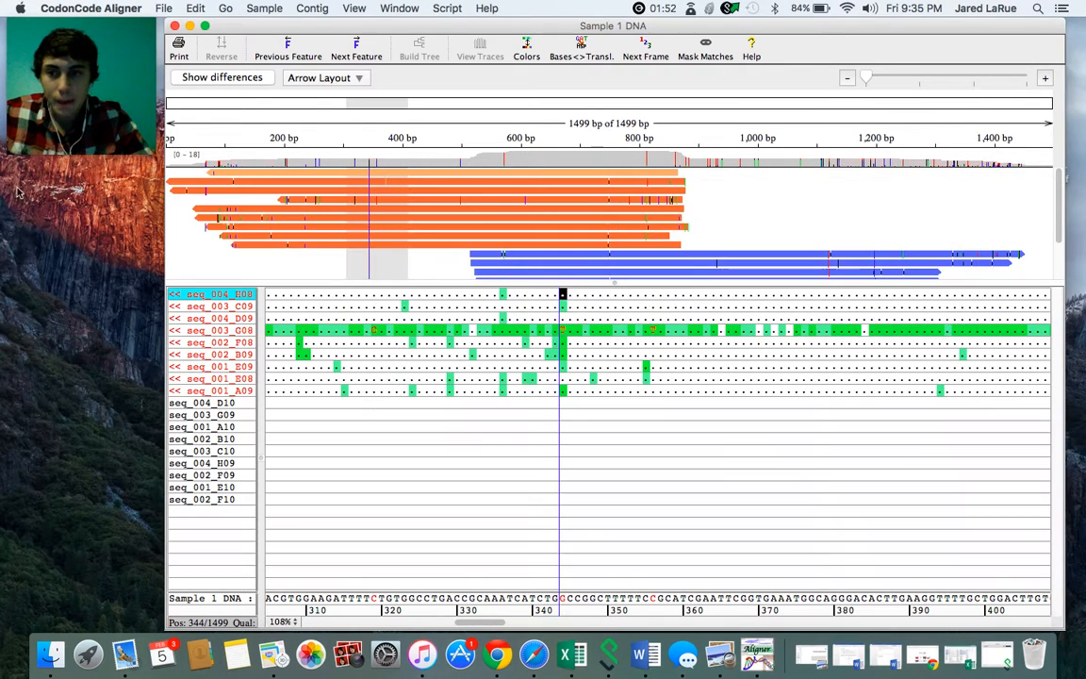
- Open the trace of seq_003_G08 at its mismatched base 344 in the contig and enlarge the window to show all three reads
left_click(560, 332)
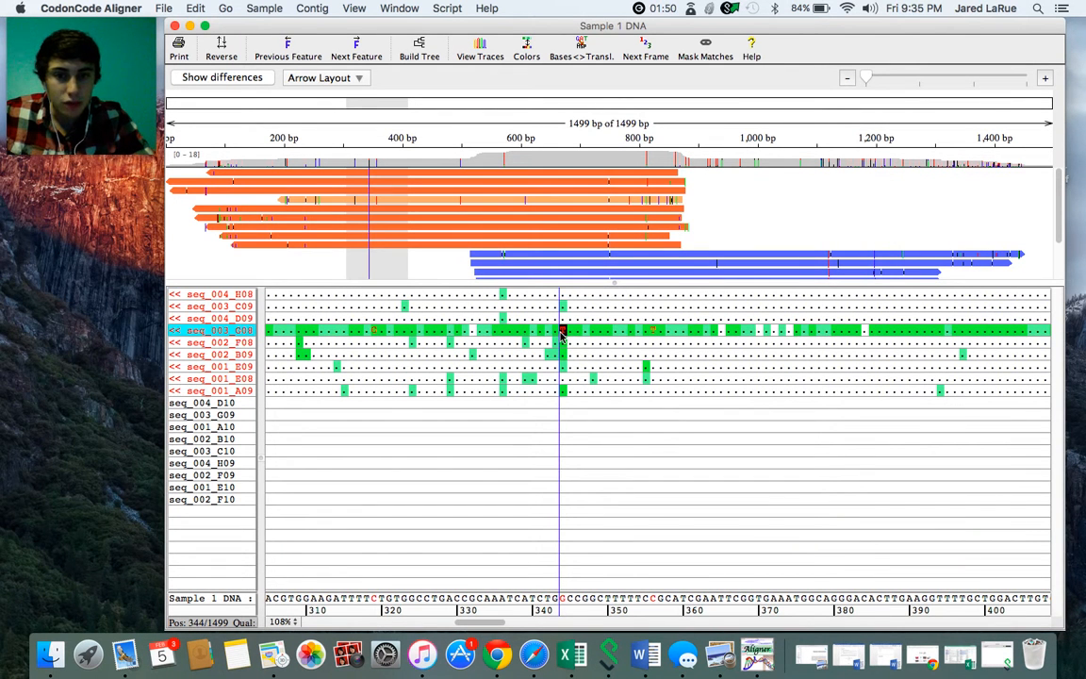
double_click(563, 332)
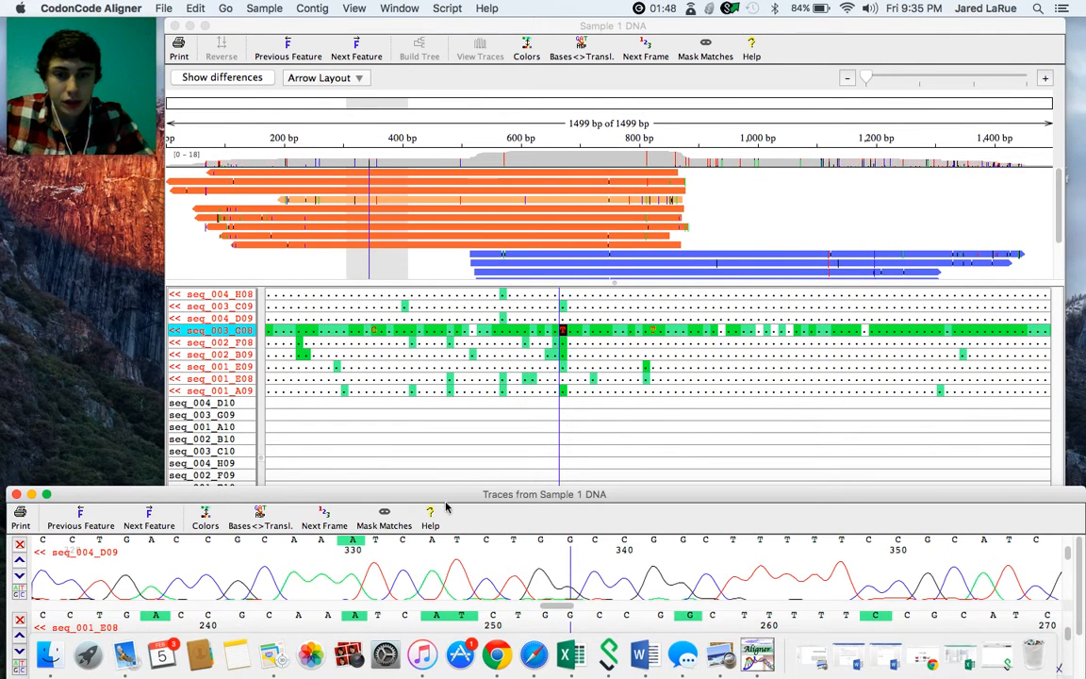
left_click_drag(446, 497, 454, 238)
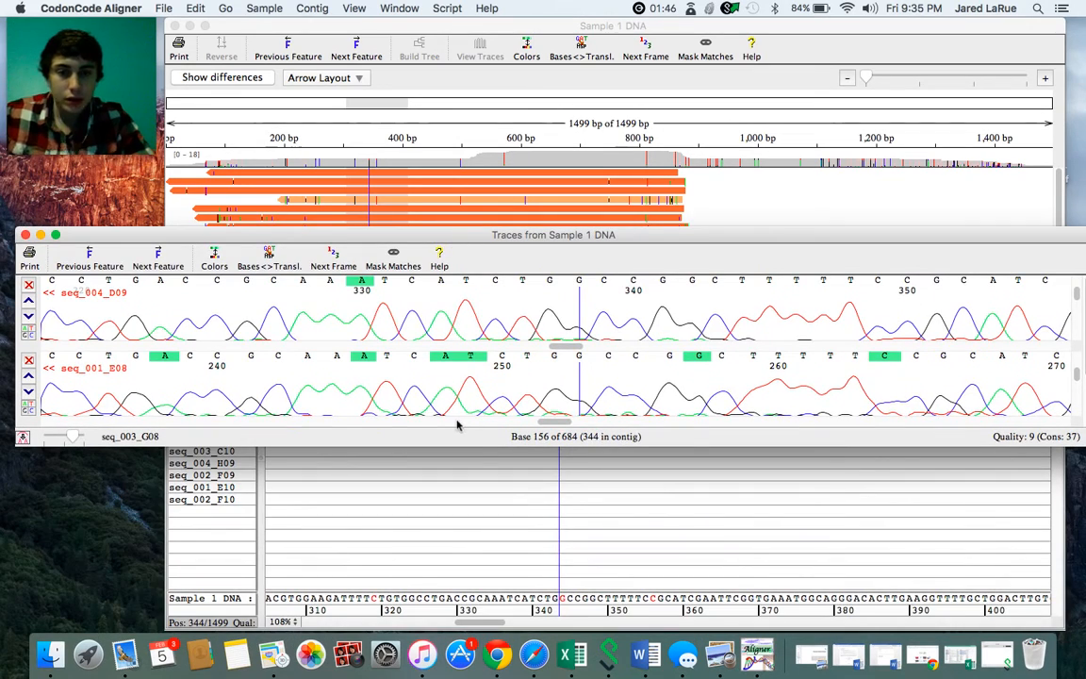
mouse_move(476, 443)
left_mouse_down()
mouse_move(475, 505)
mouse_move(494, 573)
left_mouse_up()
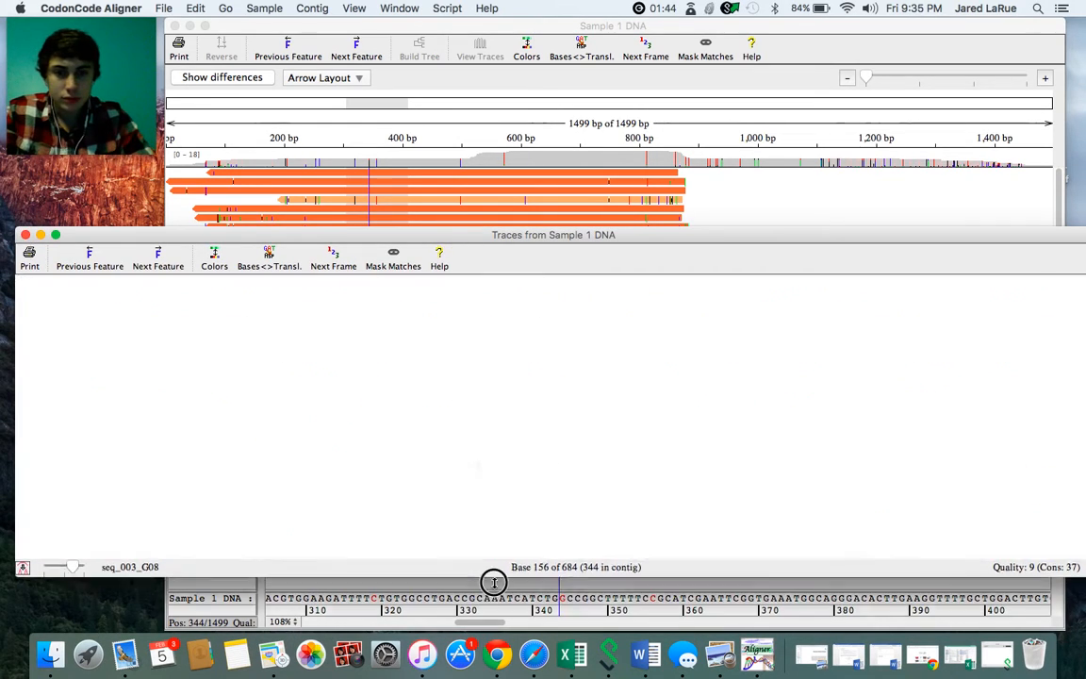
left_click_drag(508, 235, 539, 423)
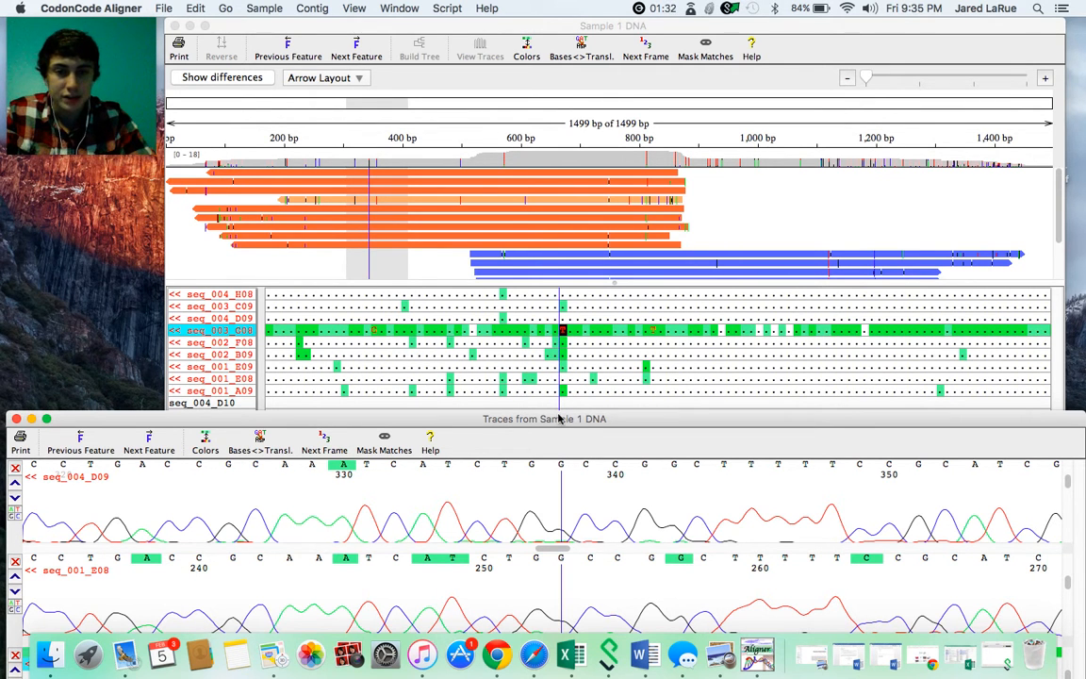
left_click_drag(561, 418, 559, 218)
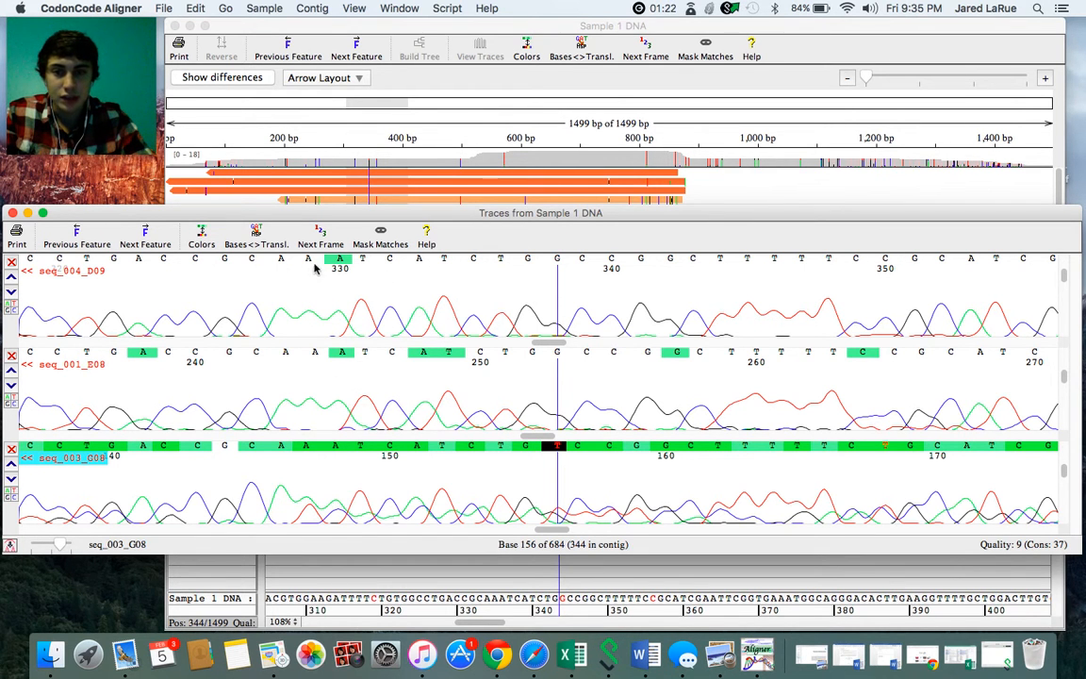
- Check contig position 344 against the other reads, change that base of seq_003_G08 to G, and close the traces
left_click(457, 215)
left_click_drag(457, 215, 460, 471)
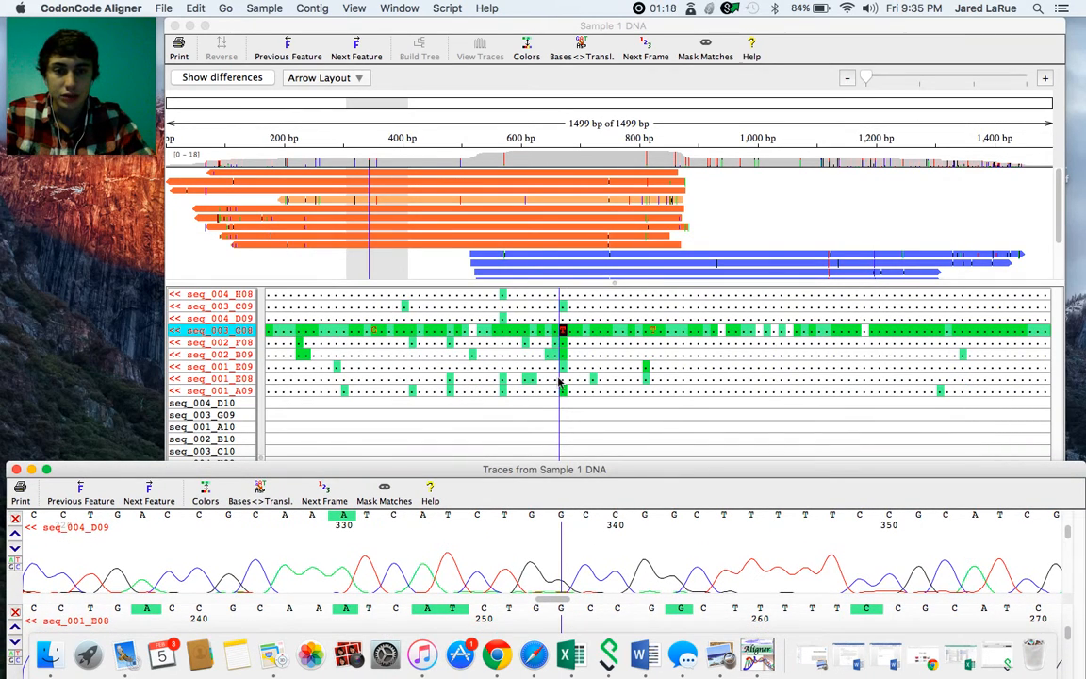
mouse_move(556, 468)
left_mouse_down()
mouse_move(523, 267)
mouse_move(552, 173)
mouse_move(526, 180)
left_mouse_up()
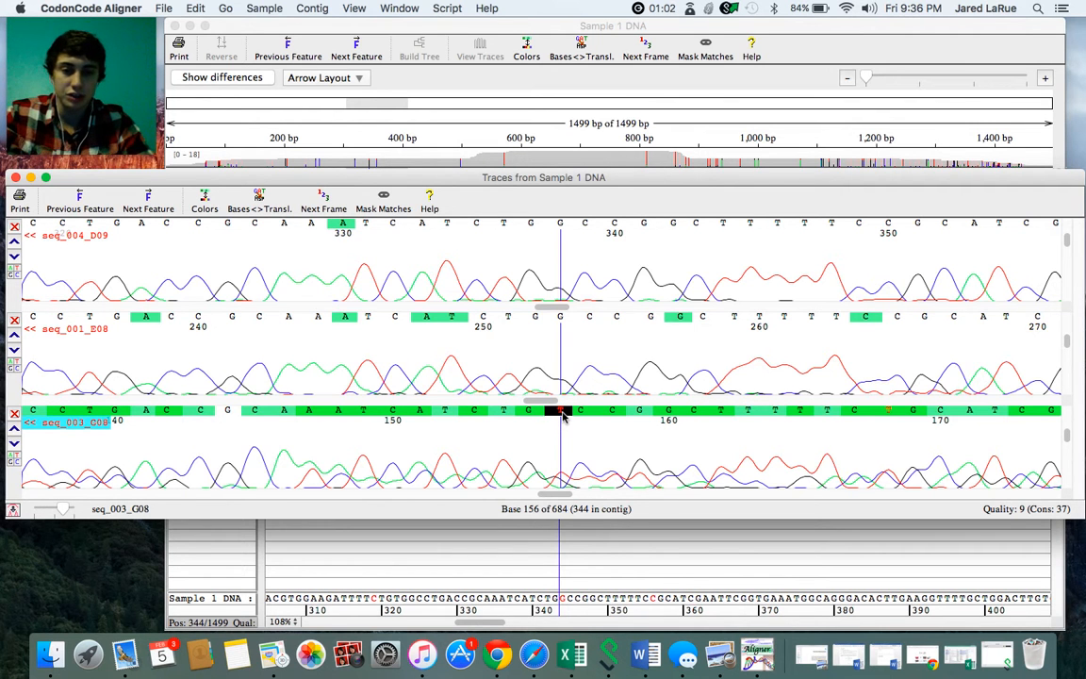
type("g")
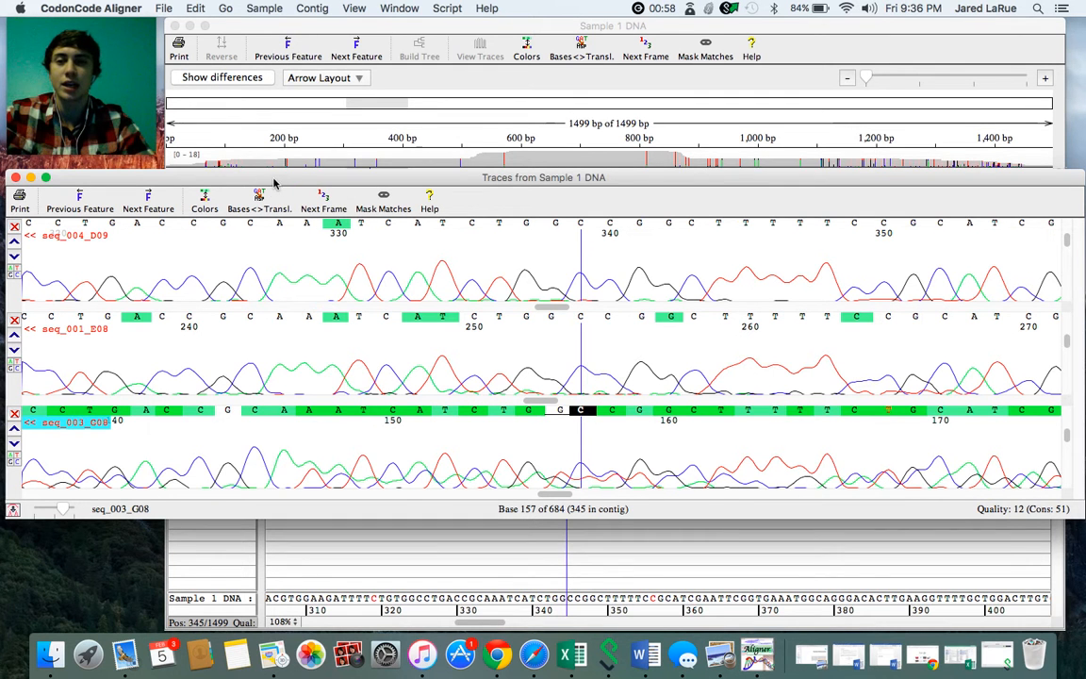
left_click_drag(275, 182, 274, 179)
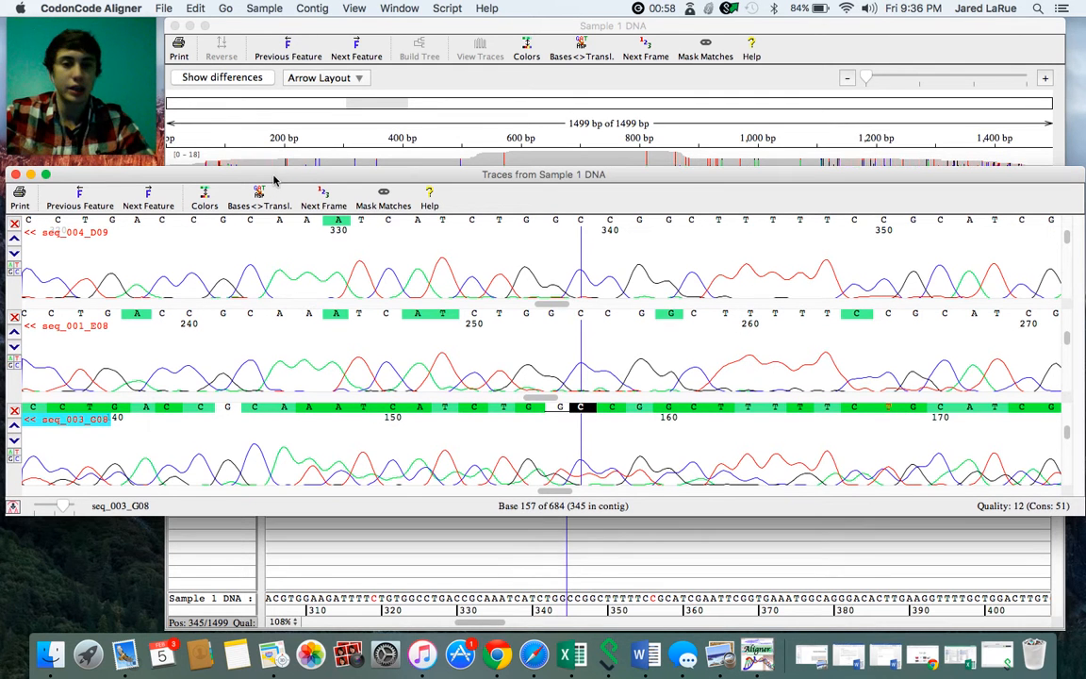
left_click(10, 176)
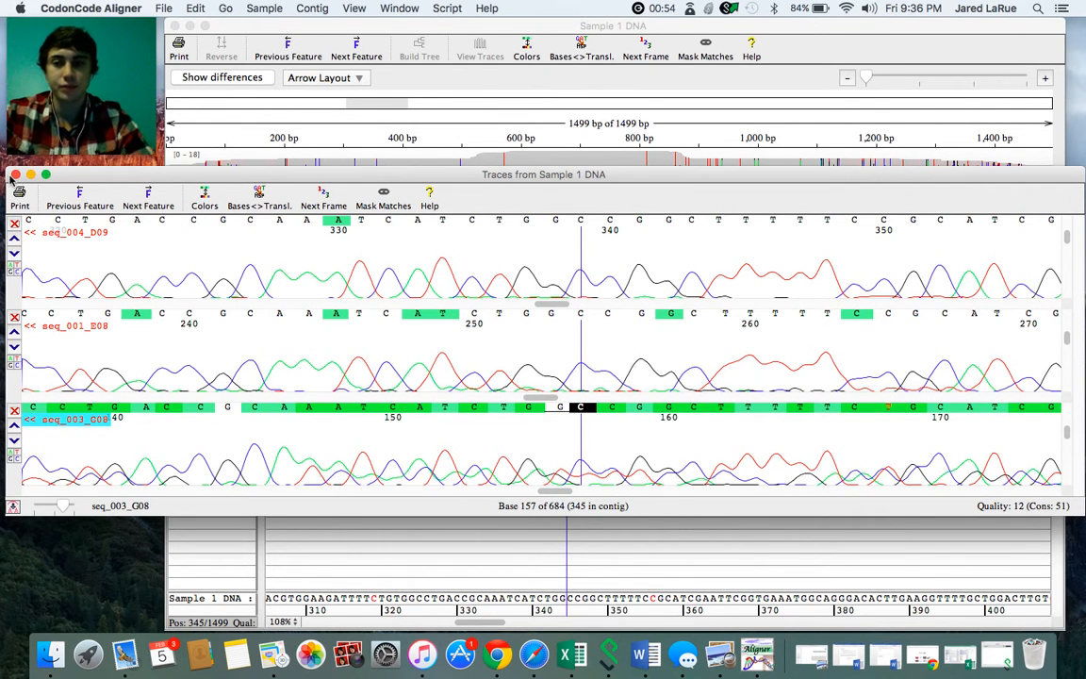
left_click(15, 175)
- Open the traces at the mismatched base of seq_003_G08 at contig position 356, keeping the read alignment in view
left_click(555, 367)
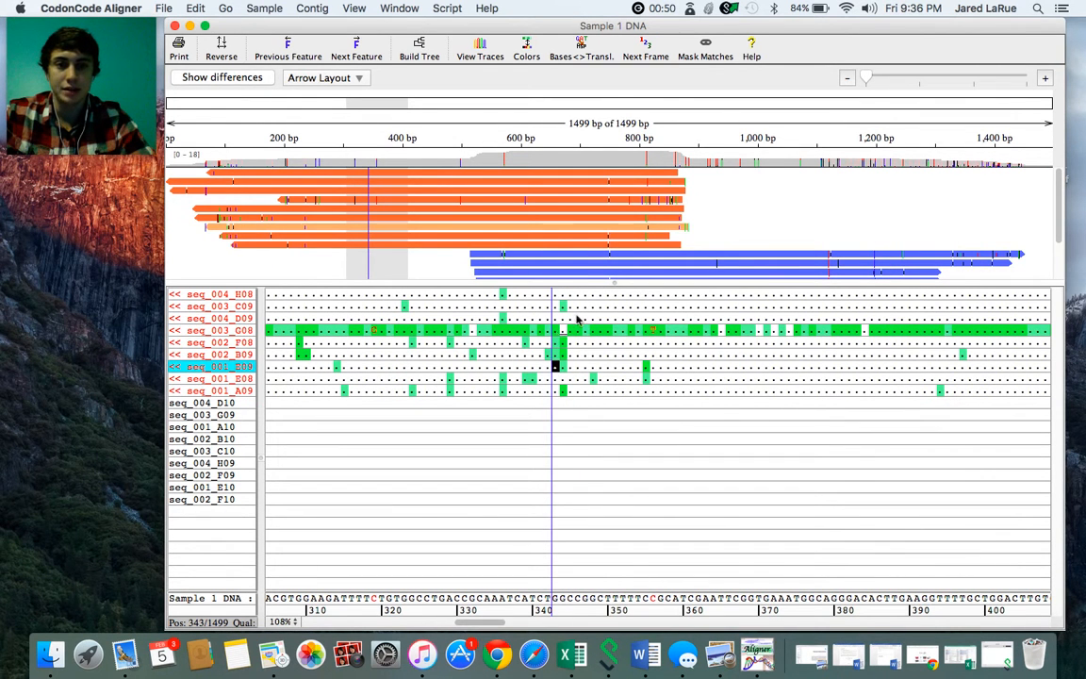
left_click(652, 331)
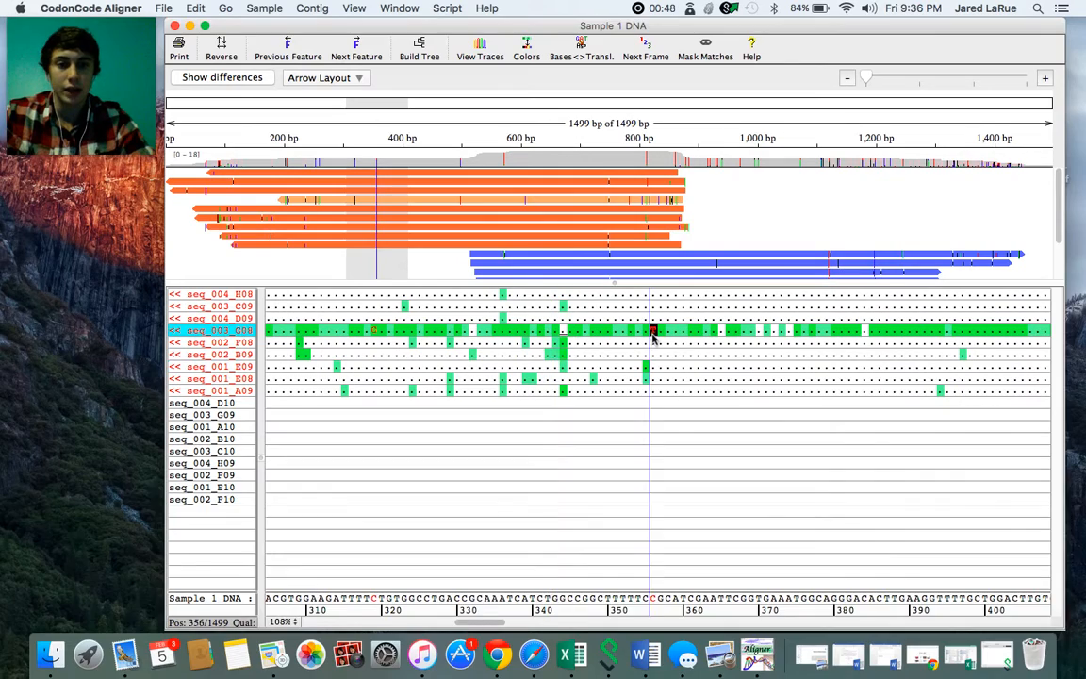
double_click(652, 331)
left_click_drag(501, 495, 513, 426)
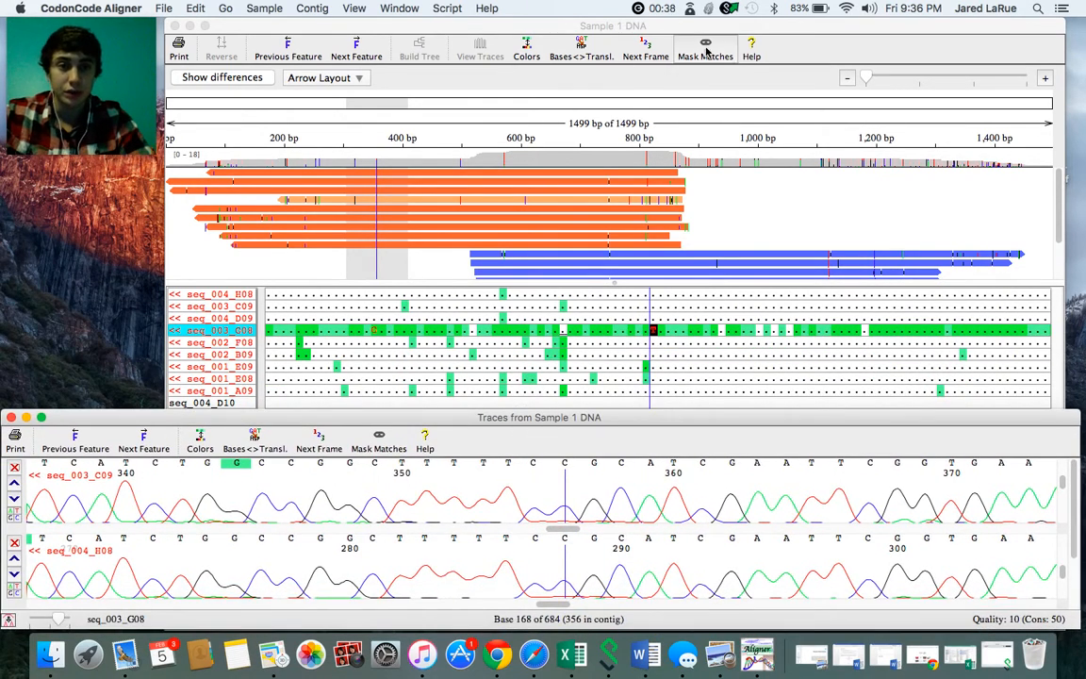
- Unmask the matching bases to view the full read sequences in the contig, and mask the matches again
left_click(637, 49)
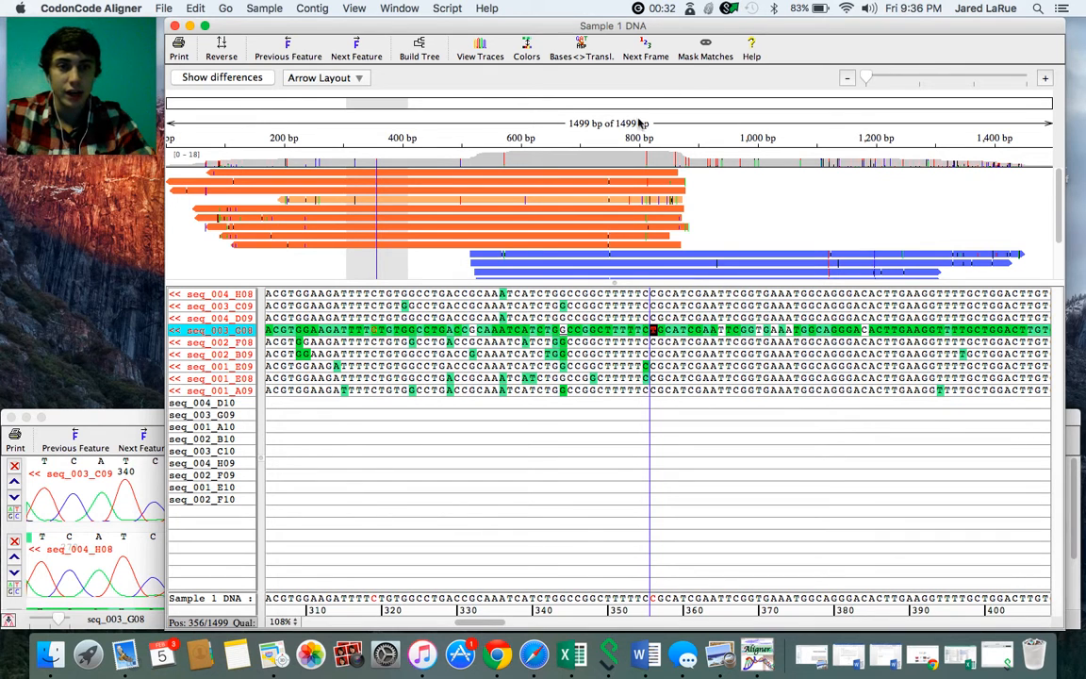
left_click(707, 50)
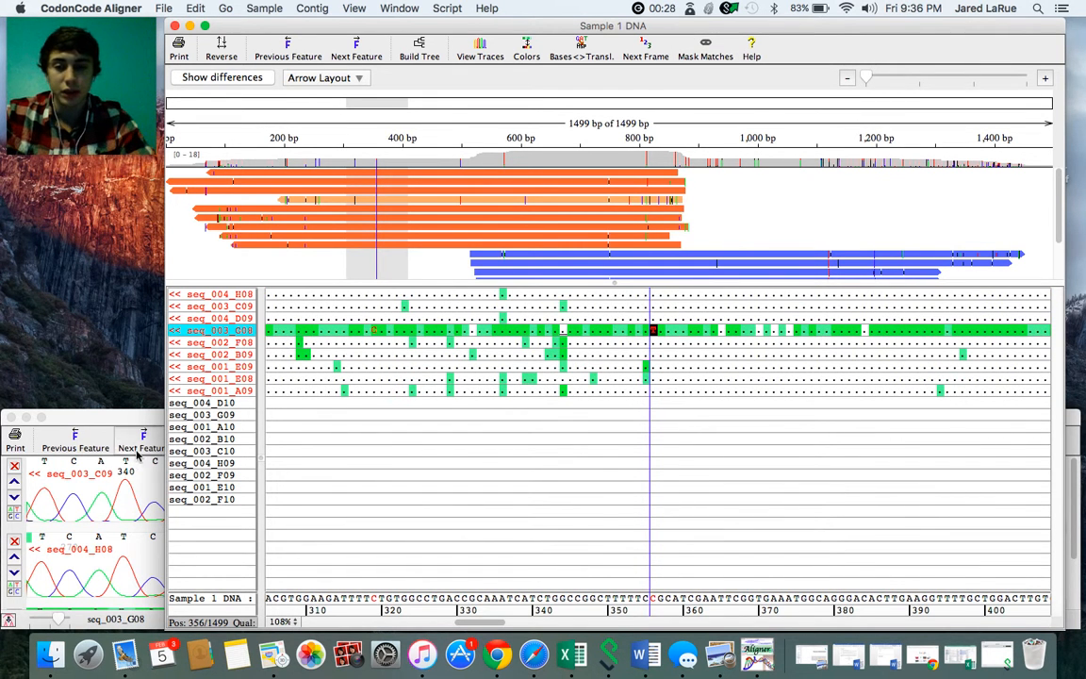
- Compare the three traces at contig position 356 in an enlarged window, change that base of seq_003_G08 to C, and close the traces
double_click(120, 419)
left_click_drag(259, 425, 259, 254)
left_click_drag(388, 462, 382, 608)
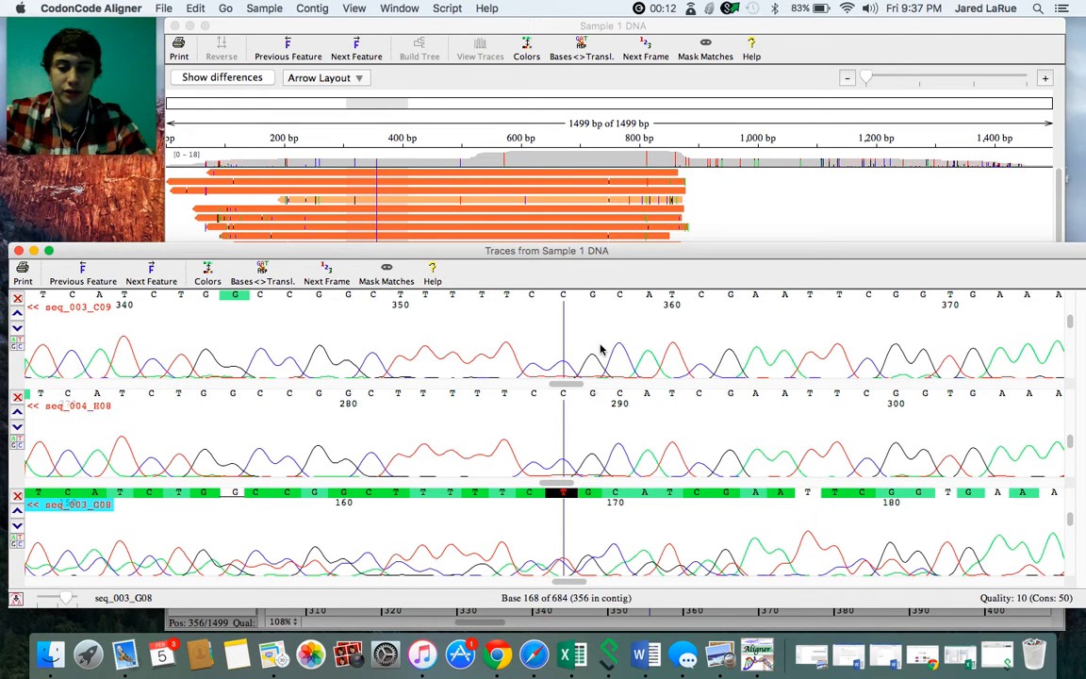
key("Right")
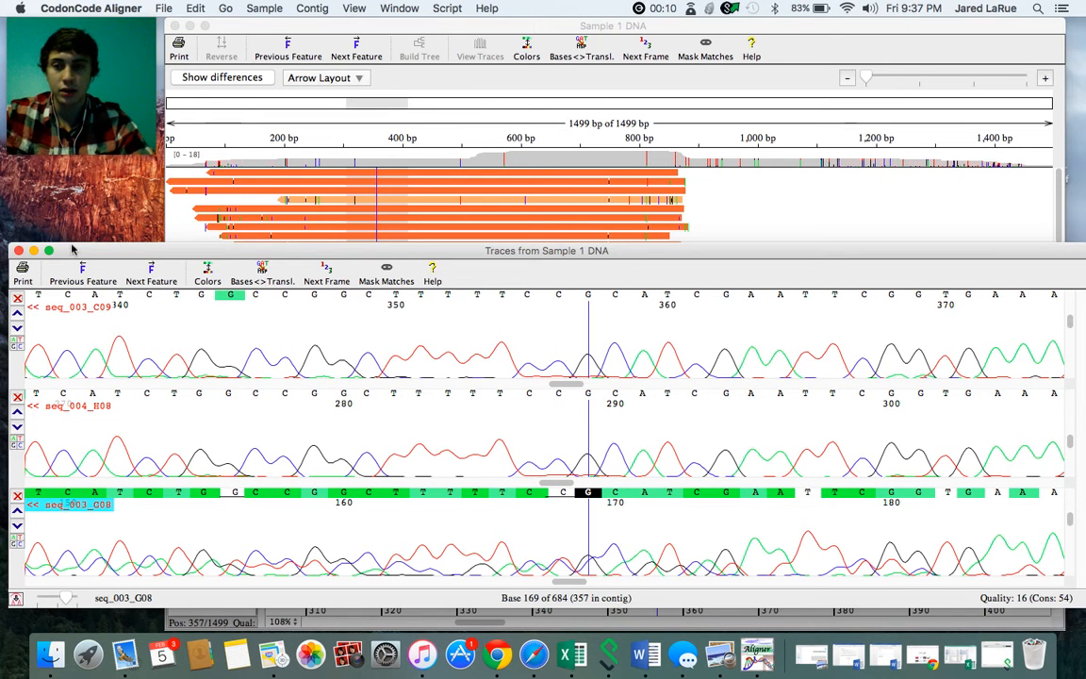
left_click(18, 251)
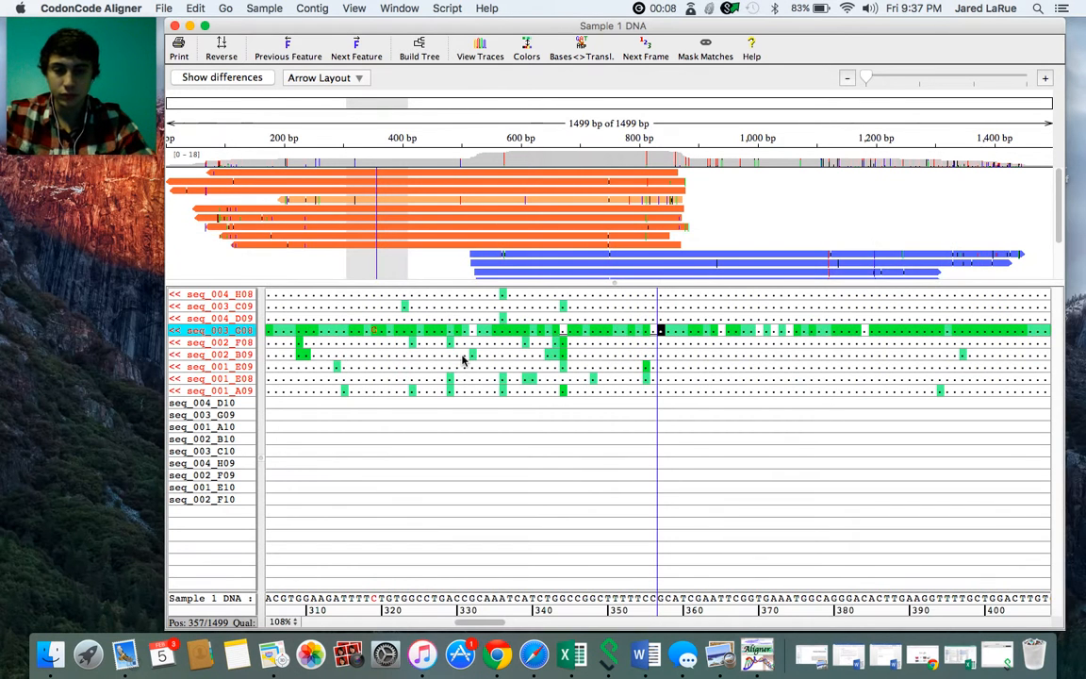